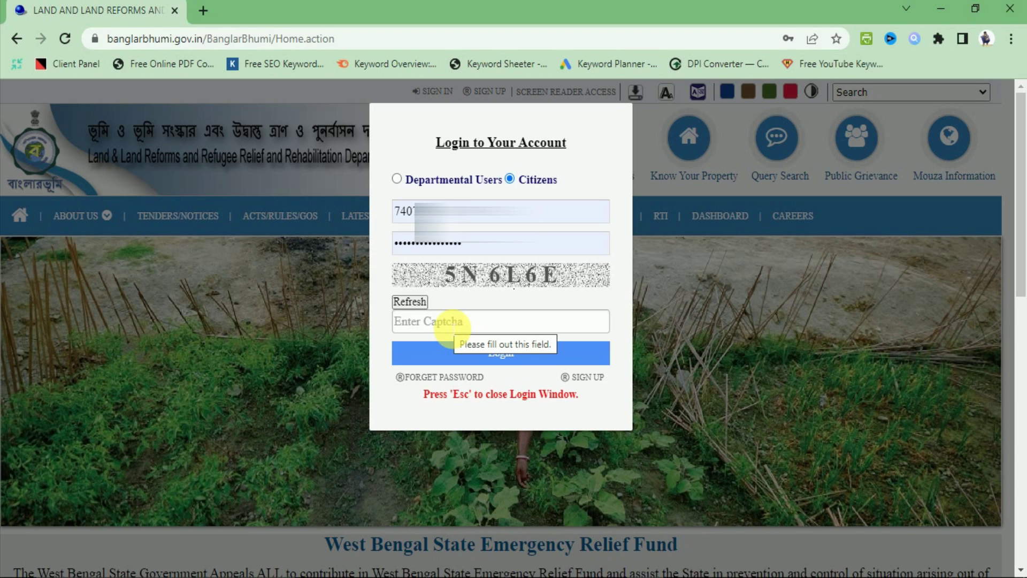
Enter the displayed captcha and submit the citizen login to reach the welcome home page
{"action": "type", "text": "5"}
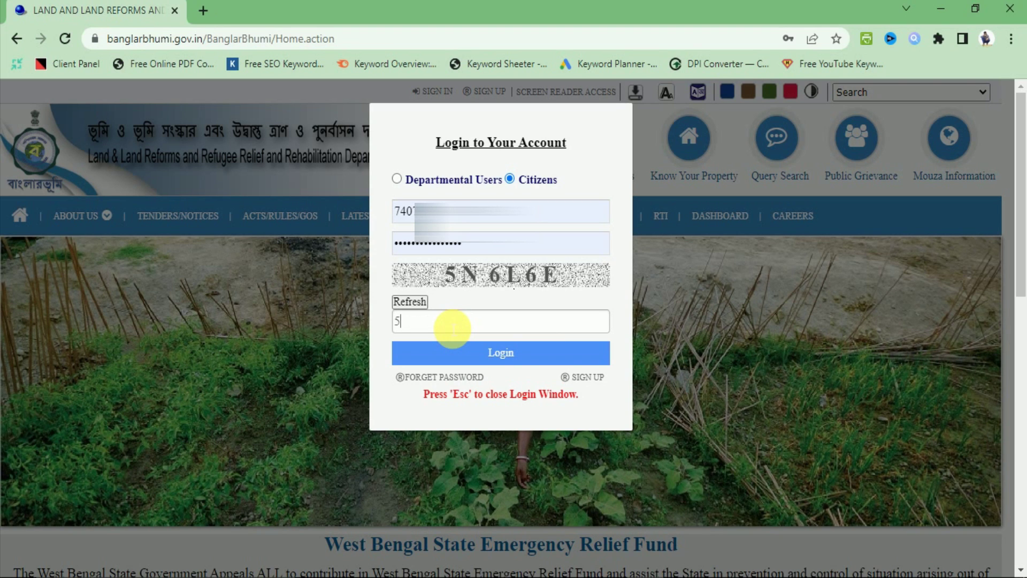
{"action": "type", "text": "N6L6E"}
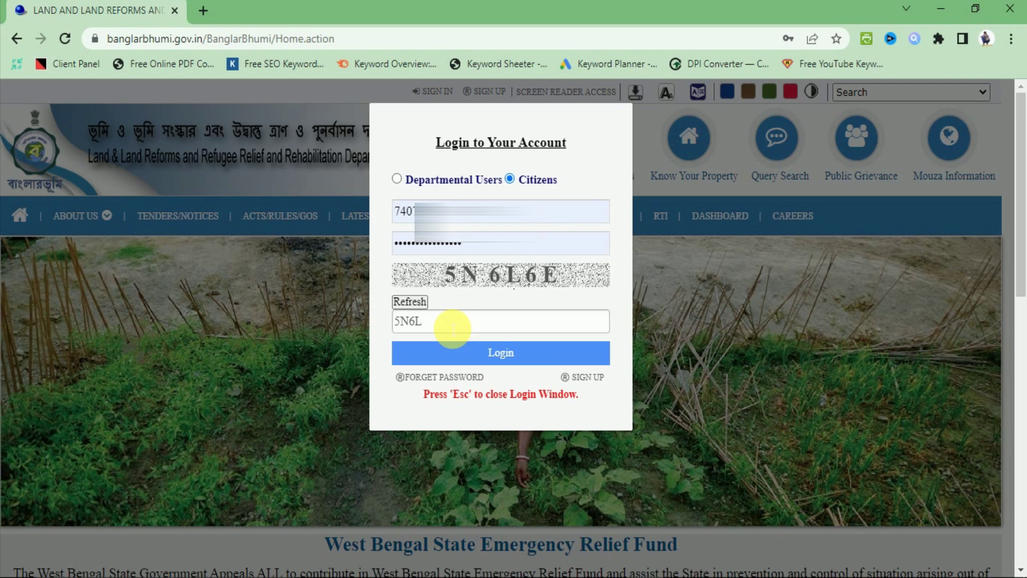
{"action": "left_click", "coordinate": [506, 354]}
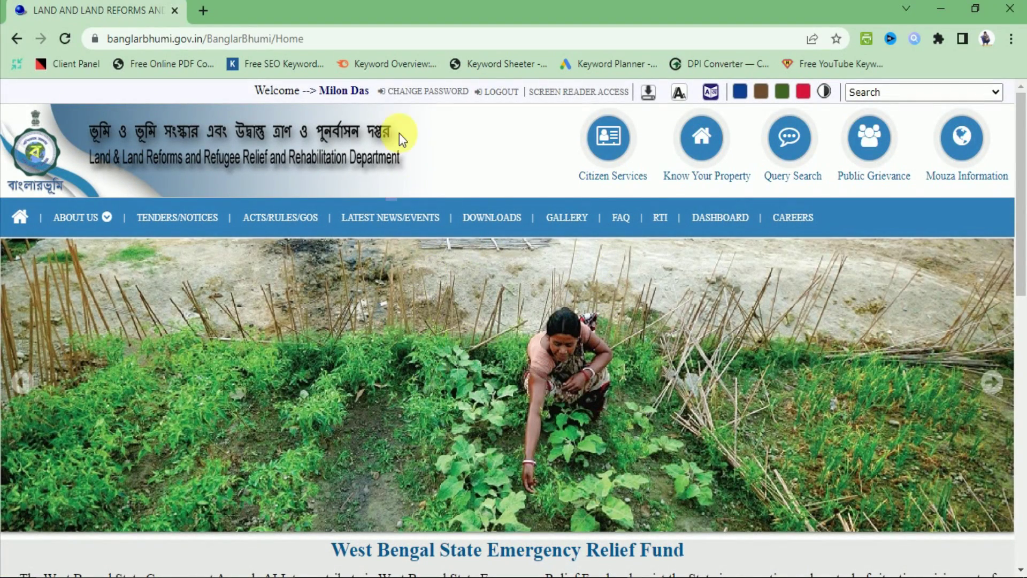
{"action": "left_click_drag", "start_coordinate": [319, 88], "coordinate": [368, 94]}
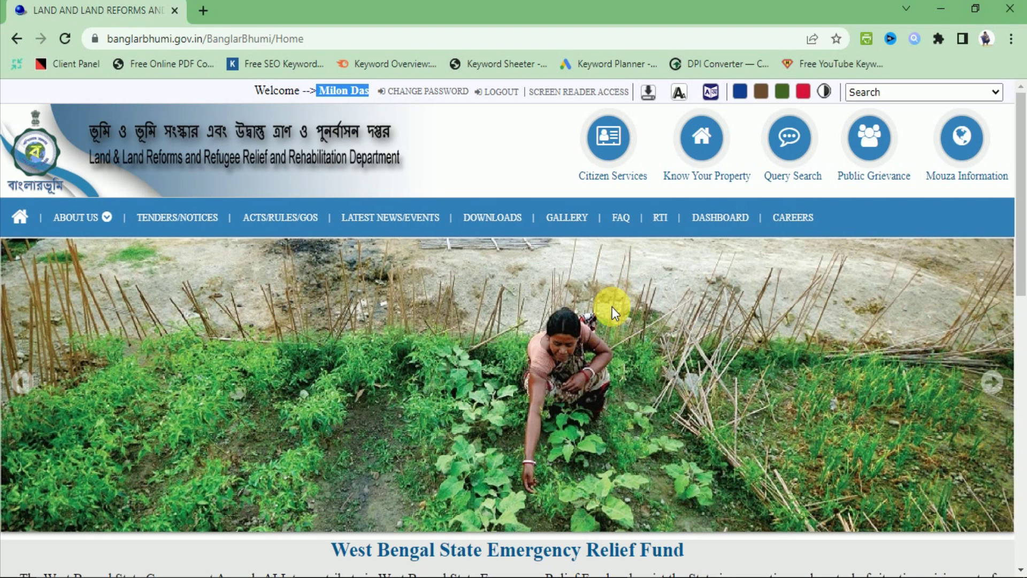
{"action": "left_click", "coordinate": [488, 154]}
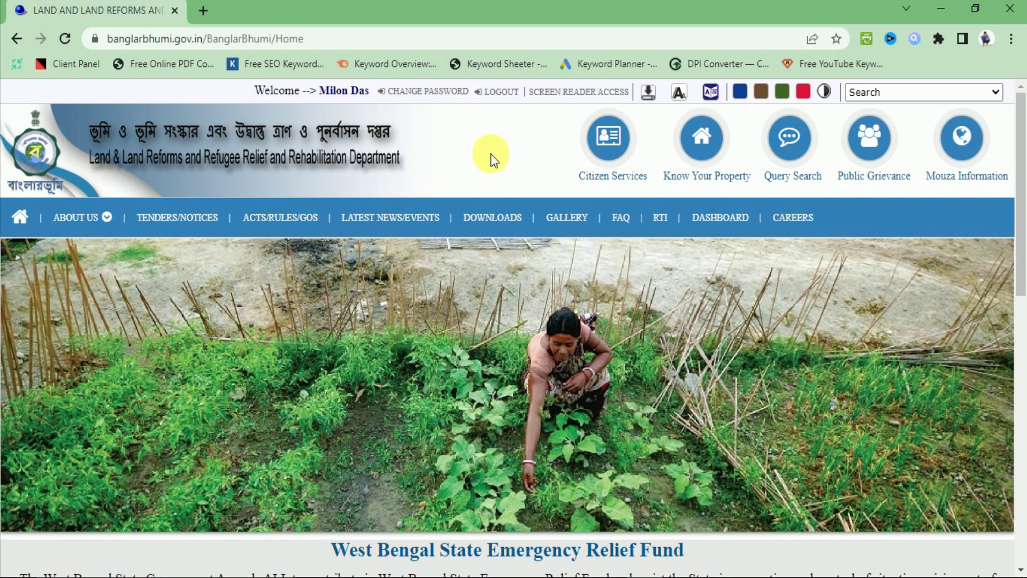
Open ROR Request under Citizen Services > Service Delivery and close the Disclaimer
{"action": "left_click", "coordinate": [613, 143]}
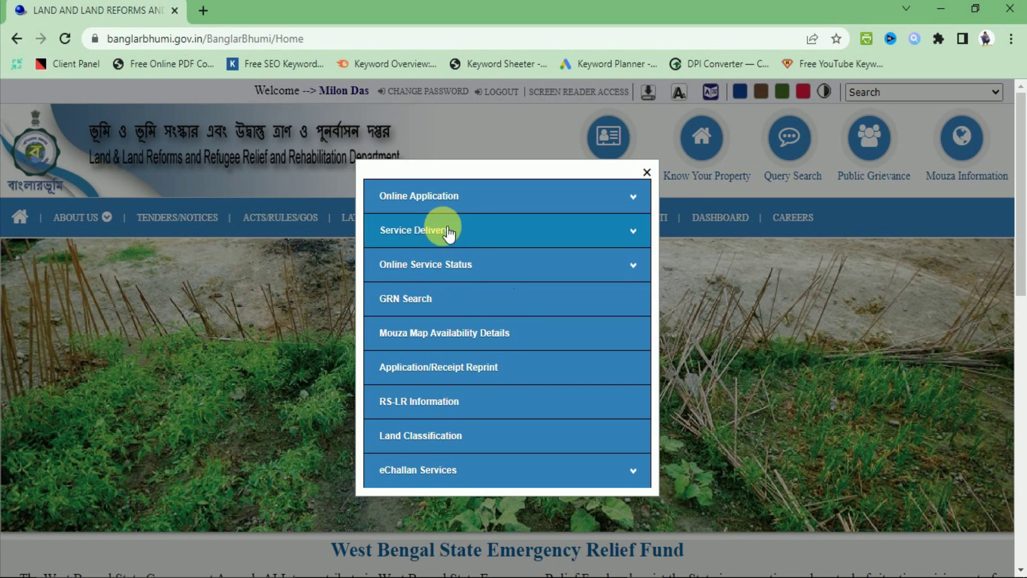
{"action": "left_click", "coordinate": [478, 235]}
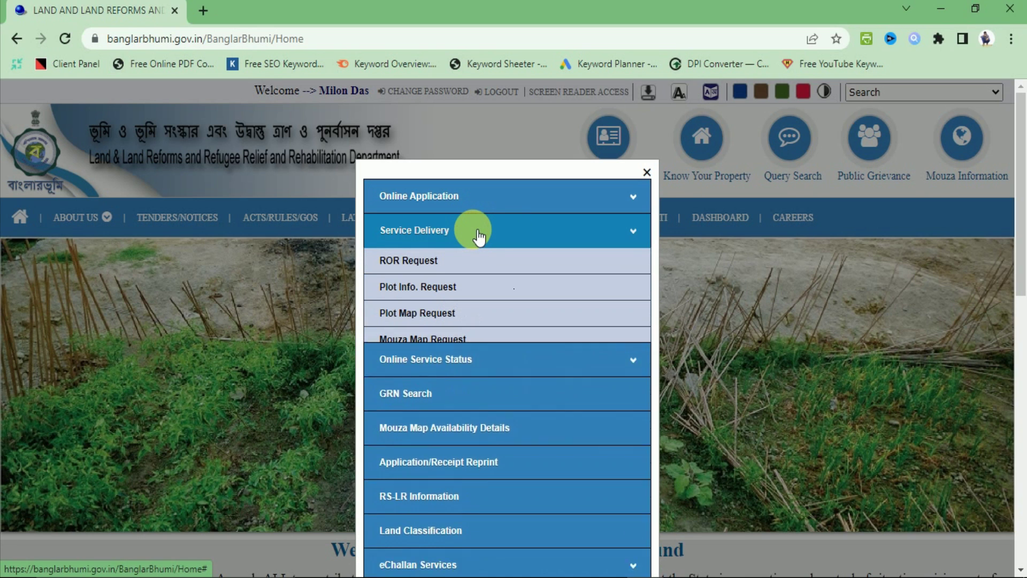
{"action": "left_click", "coordinate": [427, 262]}
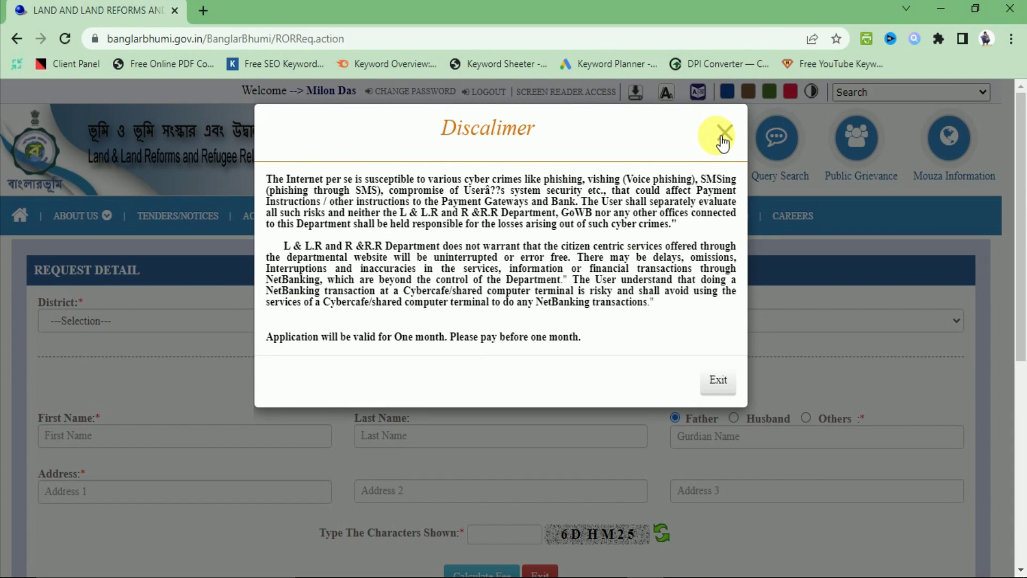
{"action": "left_click", "coordinate": [724, 133]}
{"action": "scroll", "coordinate": [621, 345], "scroll_direction": "down", "scroll_amount": 3}
{"action": "scroll", "coordinate": [620, 347], "scroll_direction": "up", "scroll_amount": 3}
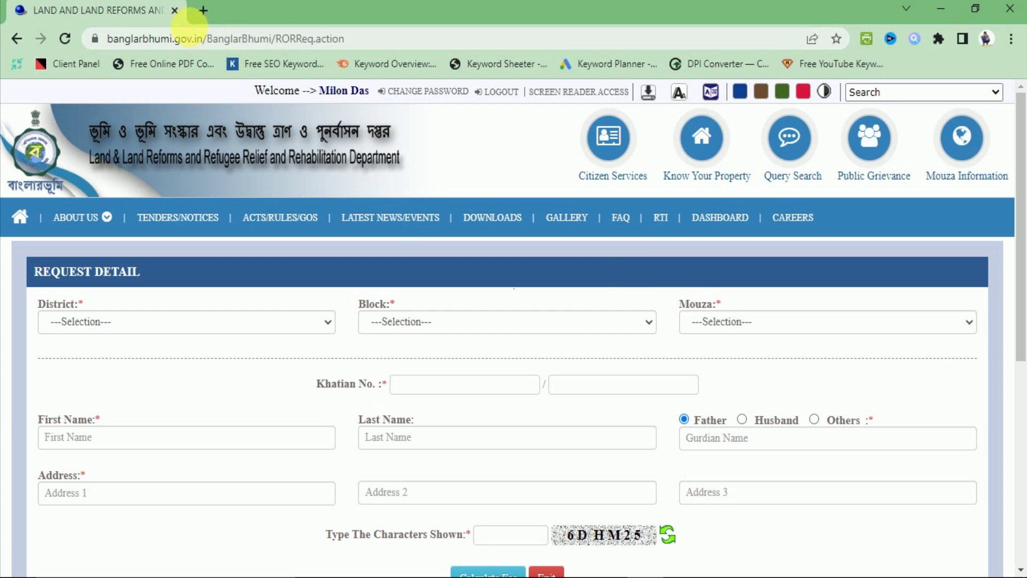
Load the Banglarbhumi home page in a new browser tab
{"action": "left_click", "coordinate": [203, 10]}
{"action": "left_click", "coordinate": [211, 45]}
{"action": "type", "text": "ba"}
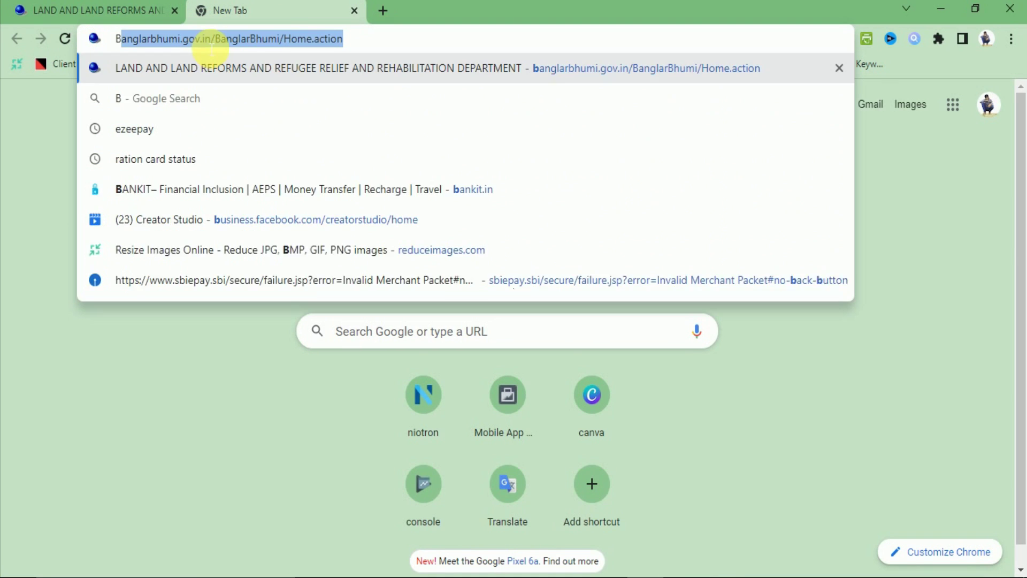
{"action": "key", "text": "Return"}
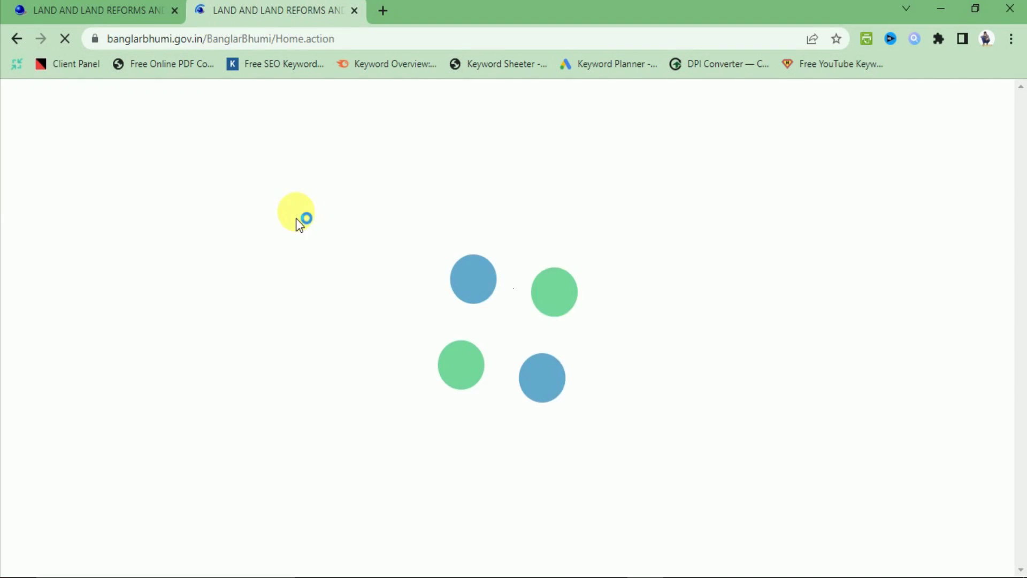
Glance at the ROR form tab, then open Know Your Property in the new tab
{"action": "left_click", "coordinate": [120, 12]}
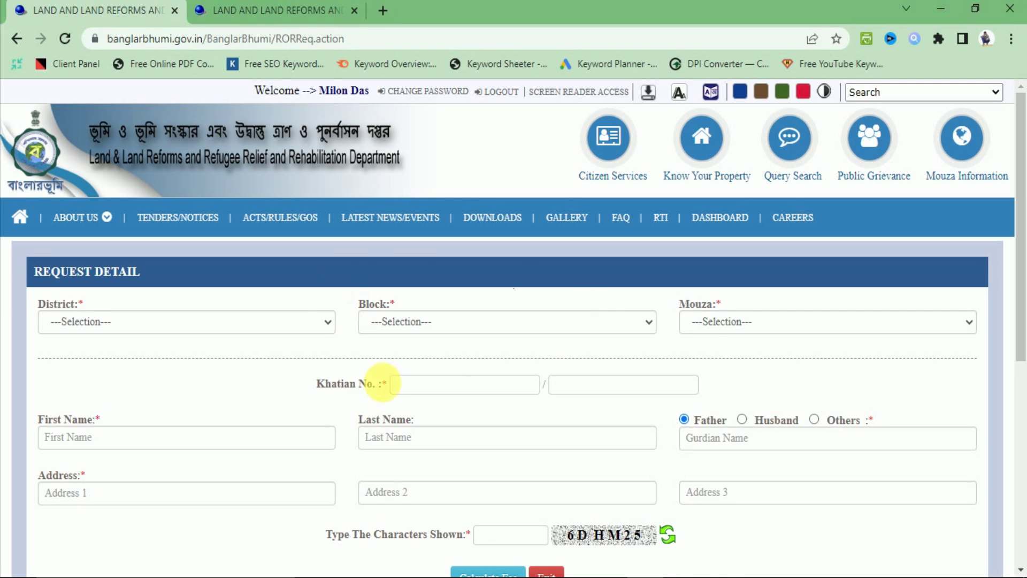
{"action": "scroll", "coordinate": [594, 422], "scroll_direction": "down", "scroll_amount": 2}
{"action": "scroll", "coordinate": [561, 321], "scroll_direction": "up", "scroll_amount": 2}
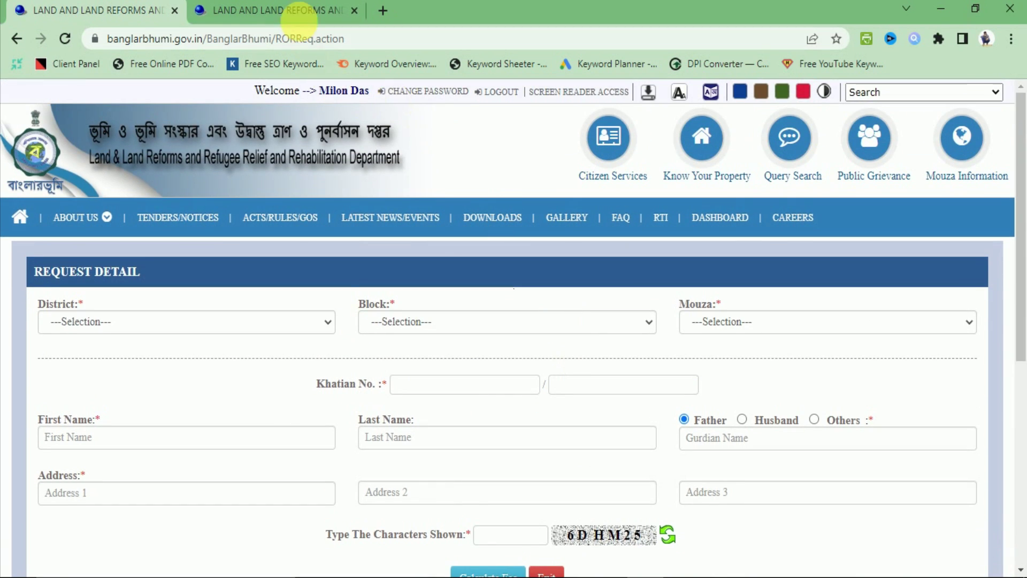
{"action": "left_click", "coordinate": [298, 11]}
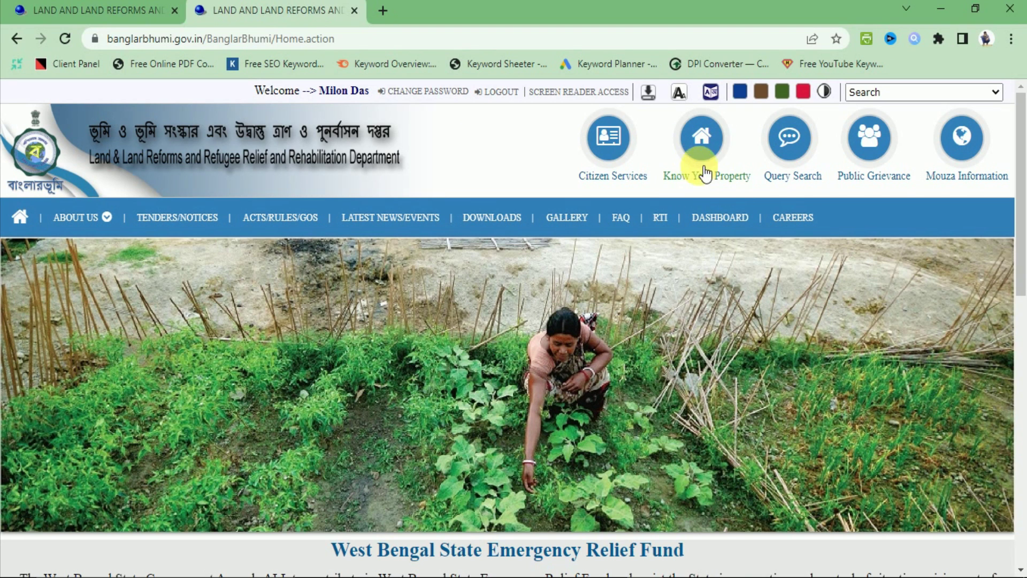
{"action": "left_click", "coordinate": [709, 145]}
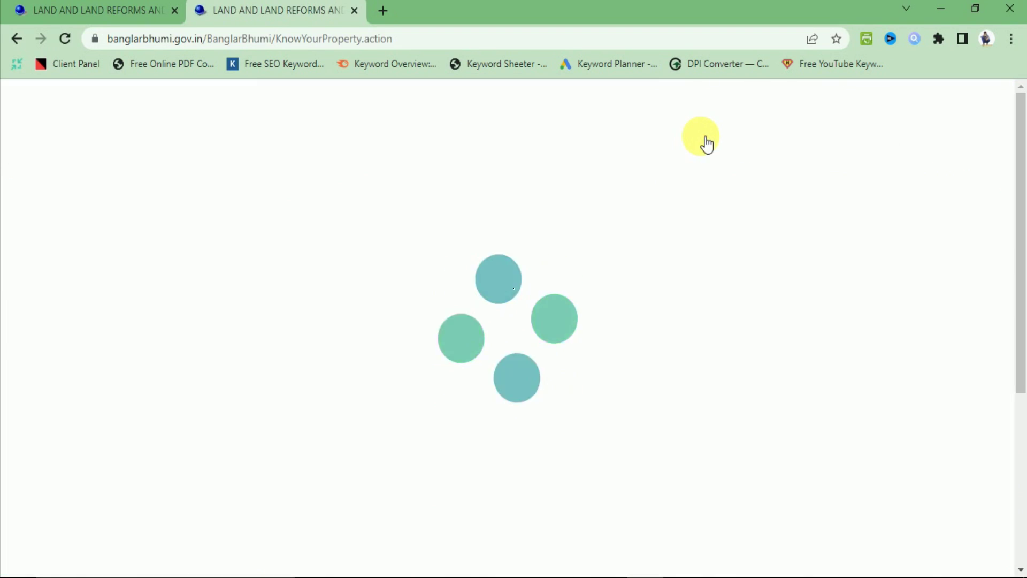
{"action": "scroll", "coordinate": [409, 323], "scroll_direction": "down", "scroll_amount": 1}
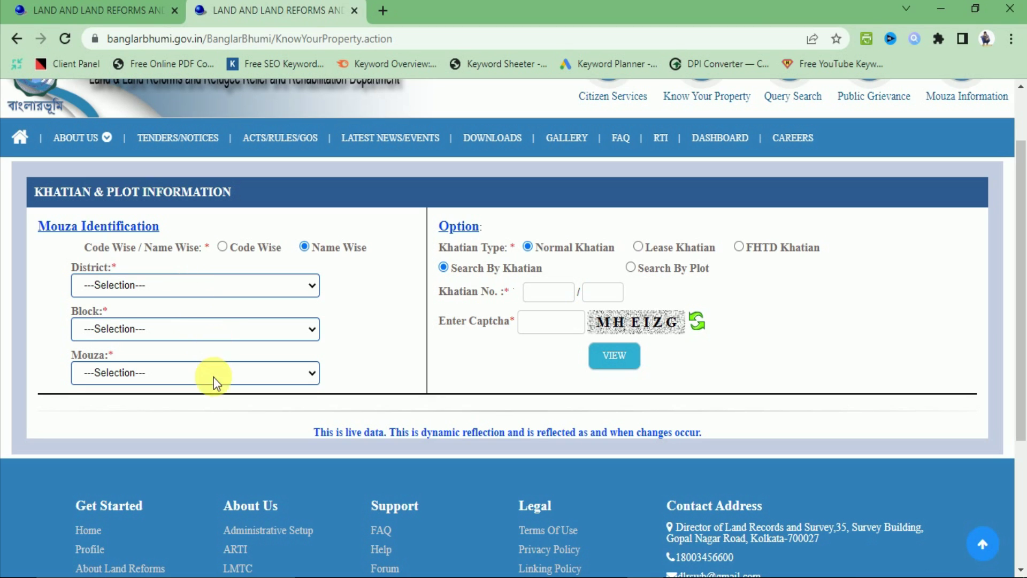
Select district PURBA BARDHAMAN, block BARDHAMAN-1 and mouza Sirajpur in the search form
{"action": "left_click", "coordinate": [204, 284]}
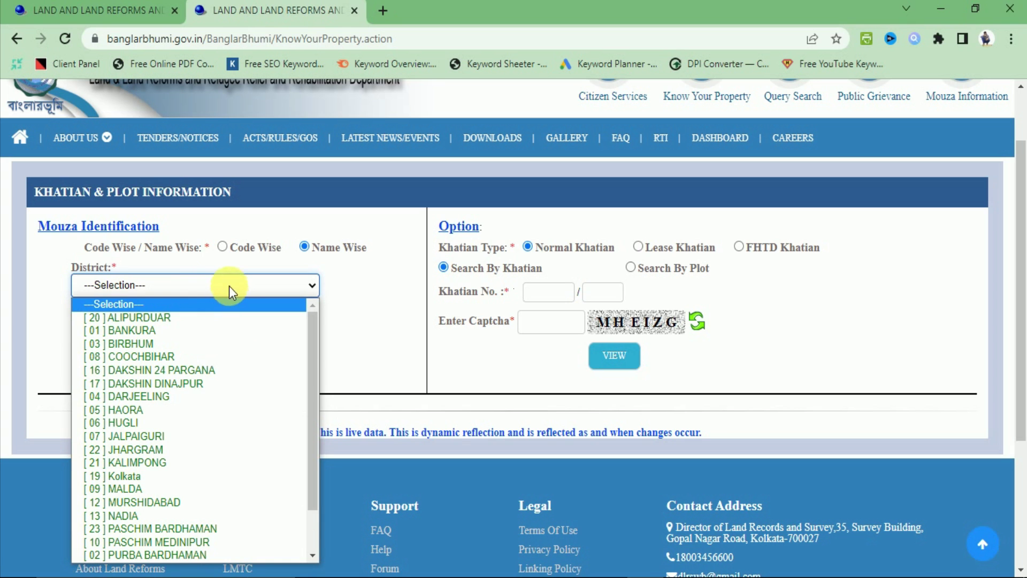
{"action": "scroll", "coordinate": [235, 460], "scroll_direction": "down", "scroll_amount": 1}
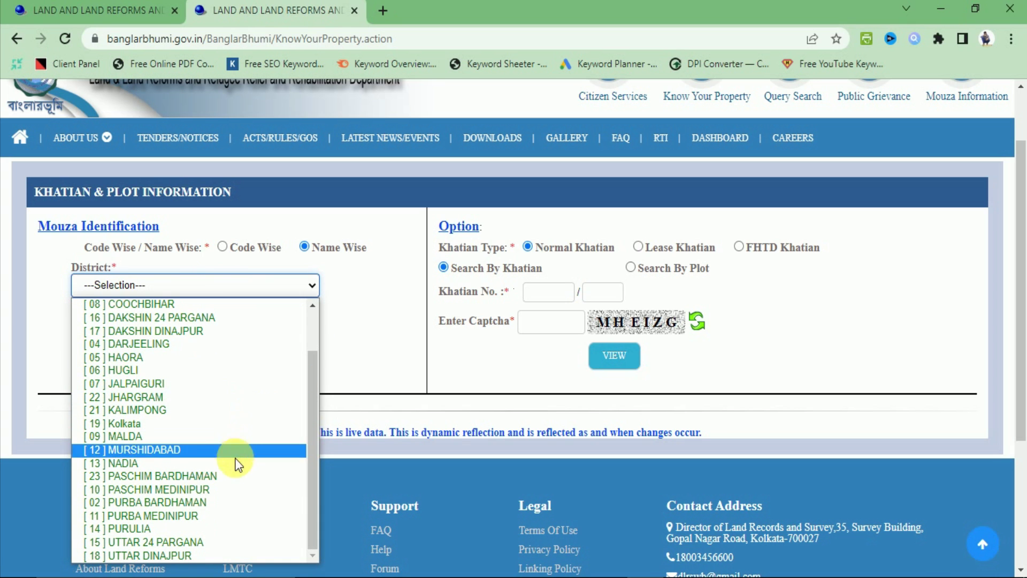
{"action": "left_click", "coordinate": [212, 502]}
{"action": "left_click", "coordinate": [142, 327]}
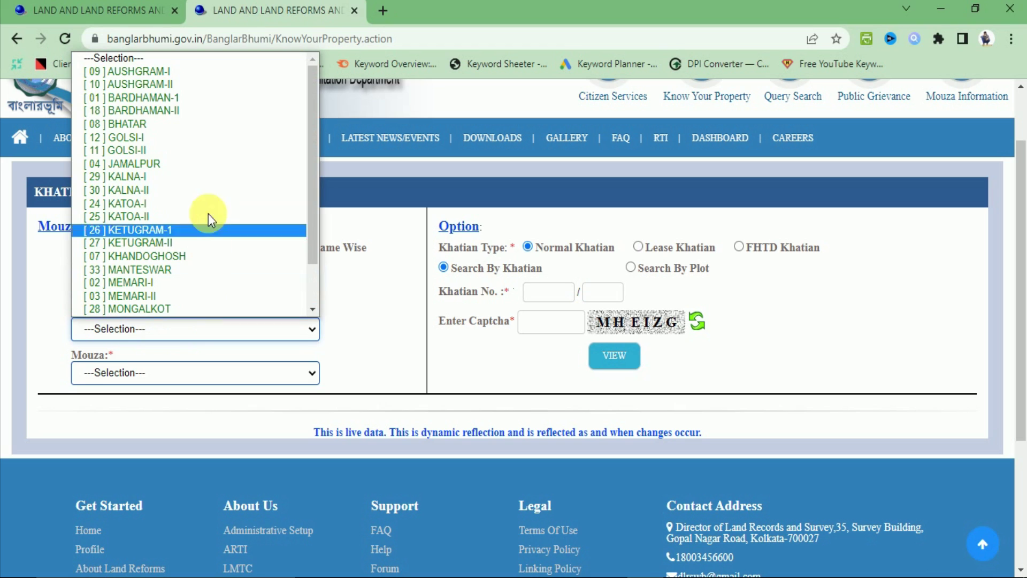
{"action": "left_click", "coordinate": [182, 97]}
{"action": "left_click", "coordinate": [181, 370]}
{"action": "scroll", "coordinate": [260, 237], "scroll_direction": "down", "scroll_amount": 5}
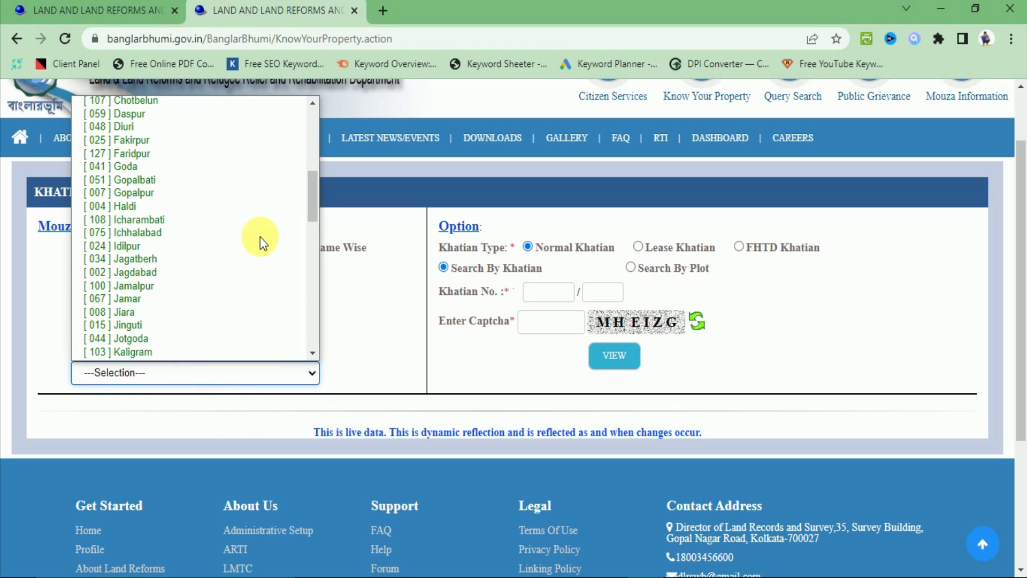
{"action": "scroll", "coordinate": [260, 237], "scroll_direction": "down", "scroll_amount": 5}
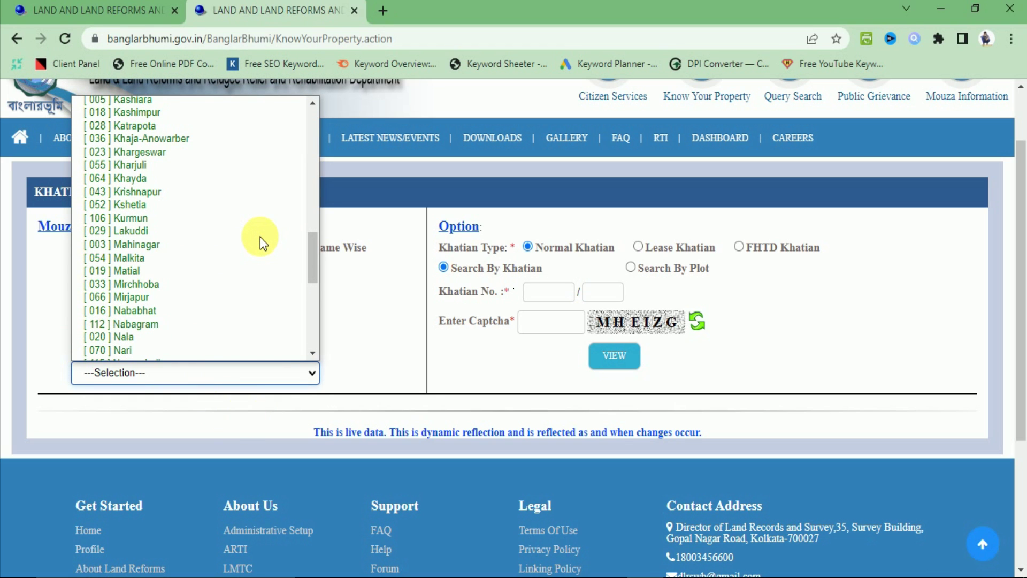
{"action": "scroll", "coordinate": [260, 236], "scroll_direction": "down", "scroll_amount": 5}
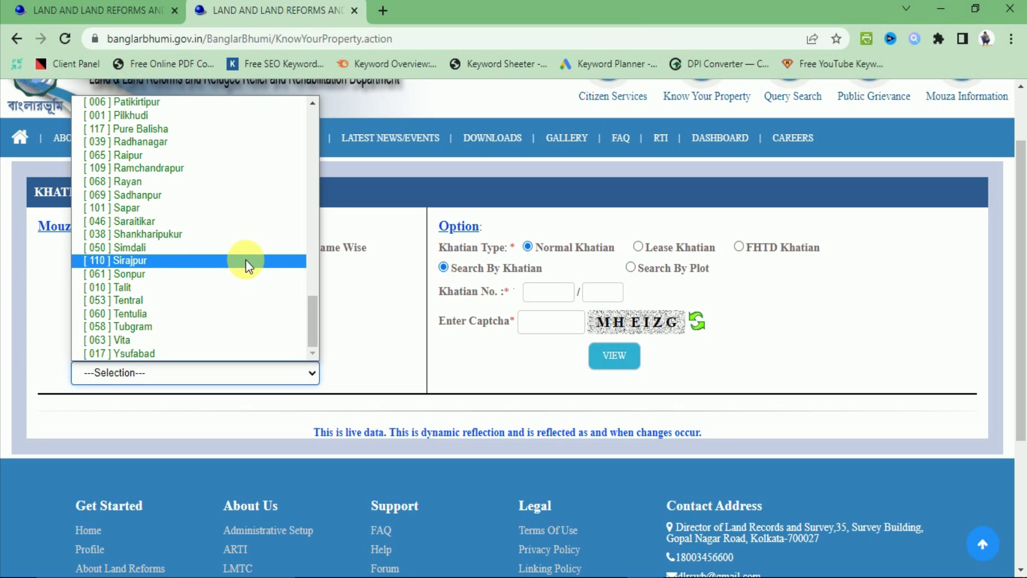
{"action": "left_click", "coordinate": [245, 259]}
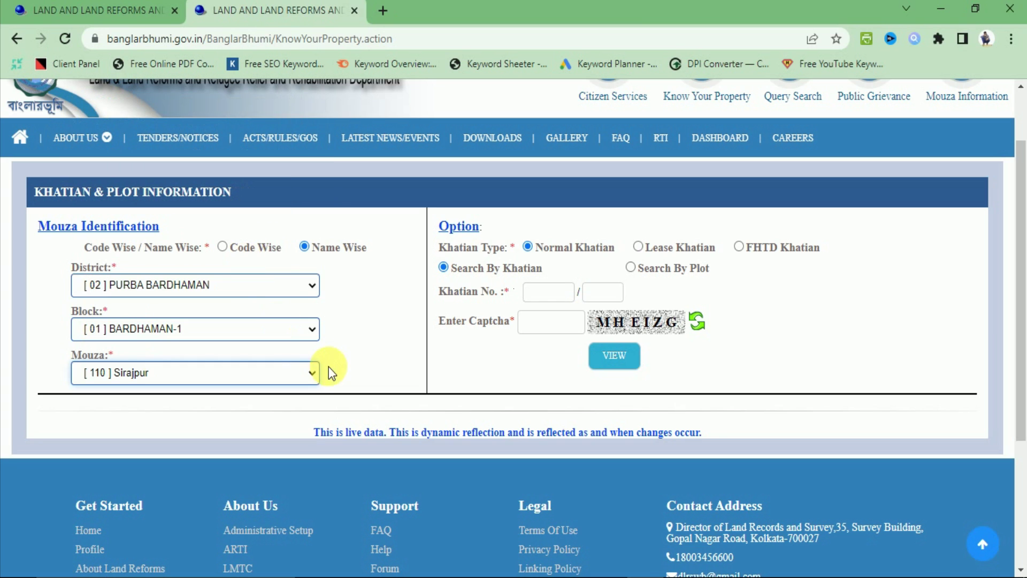
Enter khatian 1001 and the captcha, then view the live record
{"action": "left_click", "coordinate": [544, 296]}
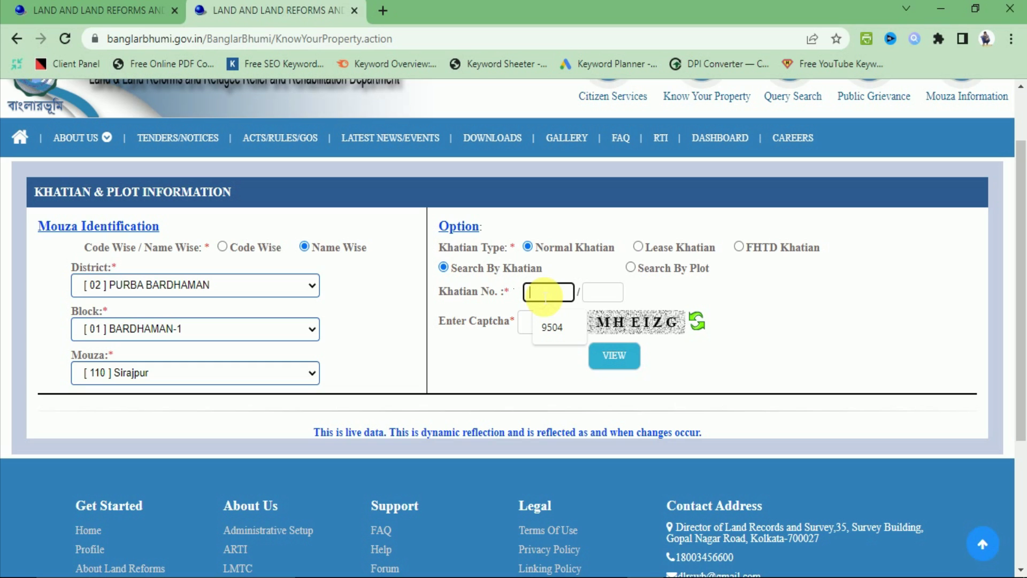
{"action": "type", "text": "1001"}
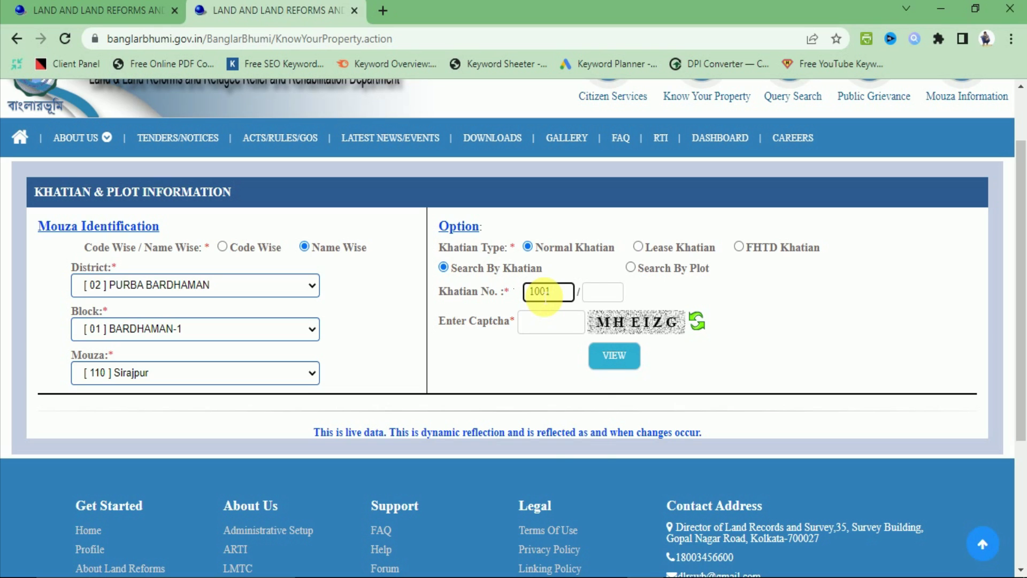
{"action": "left_click", "coordinate": [551, 322]}
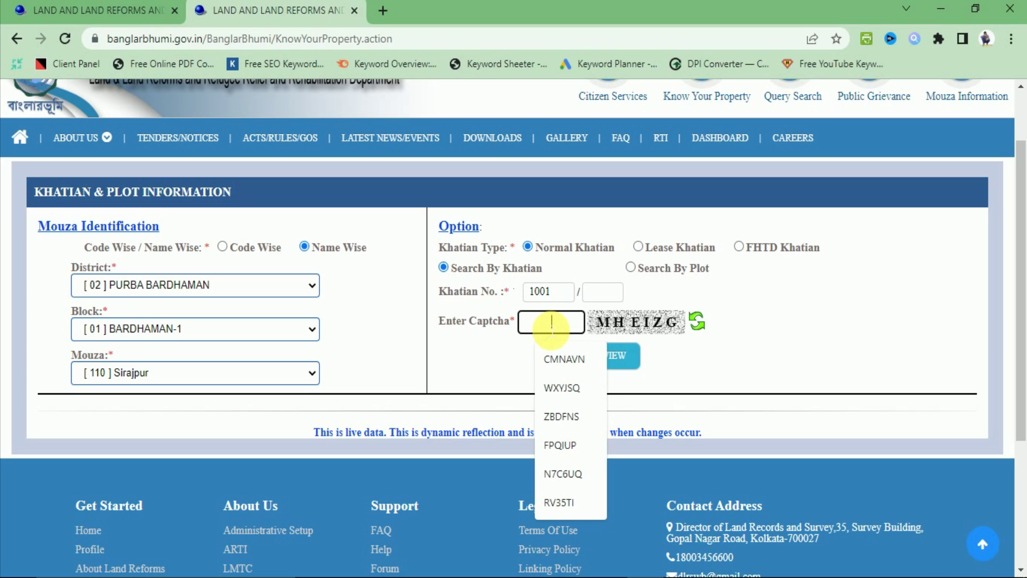
{"action": "type", "text": "MHEIZG"}
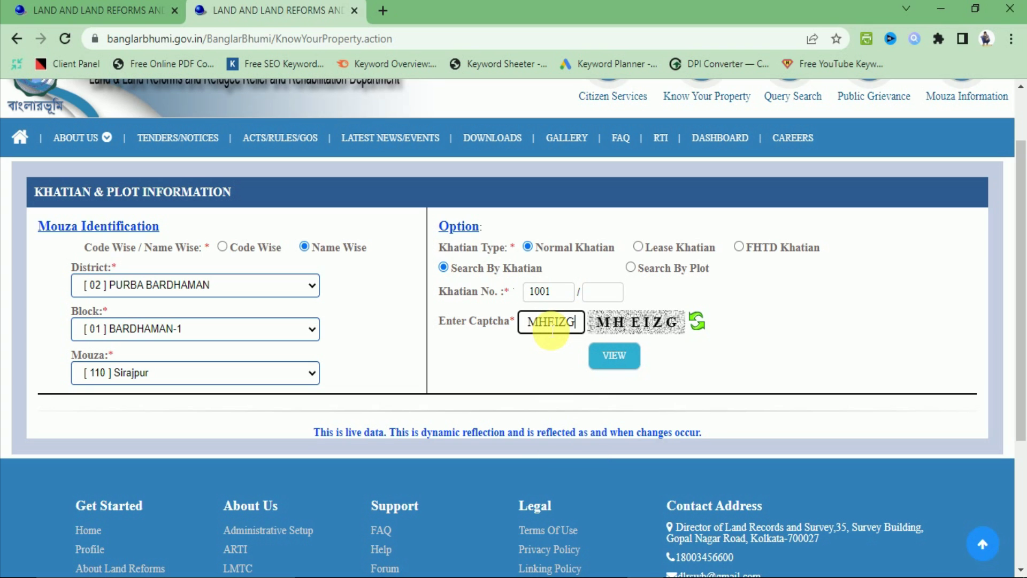
{"action": "left_click", "coordinate": [614, 356]}
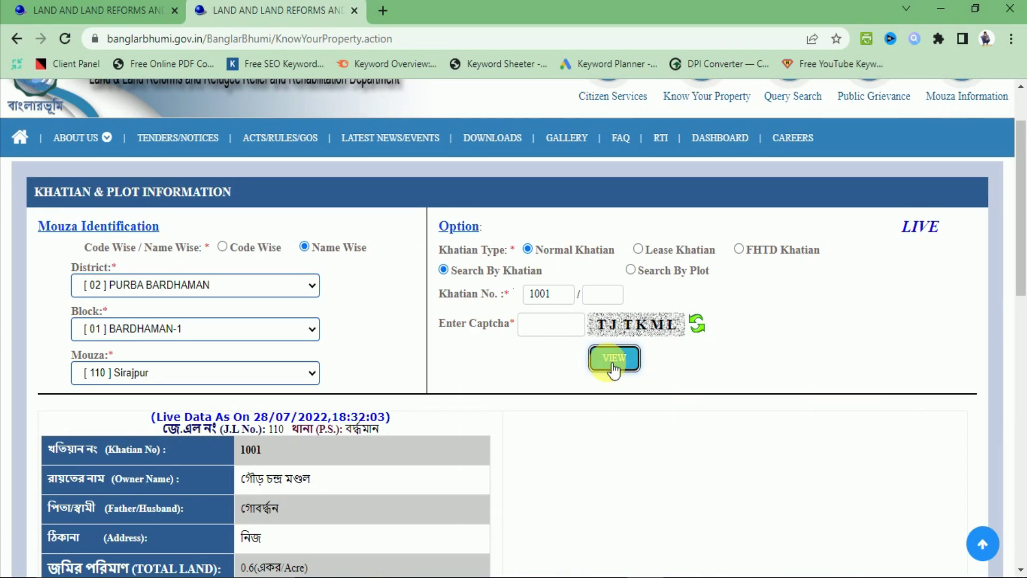
Review khatian 1001's four plots totalling 0.6 acre, then return to the ROR request tab
{"action": "scroll", "coordinate": [772, 419], "scroll_direction": "down", "scroll_amount": 7}
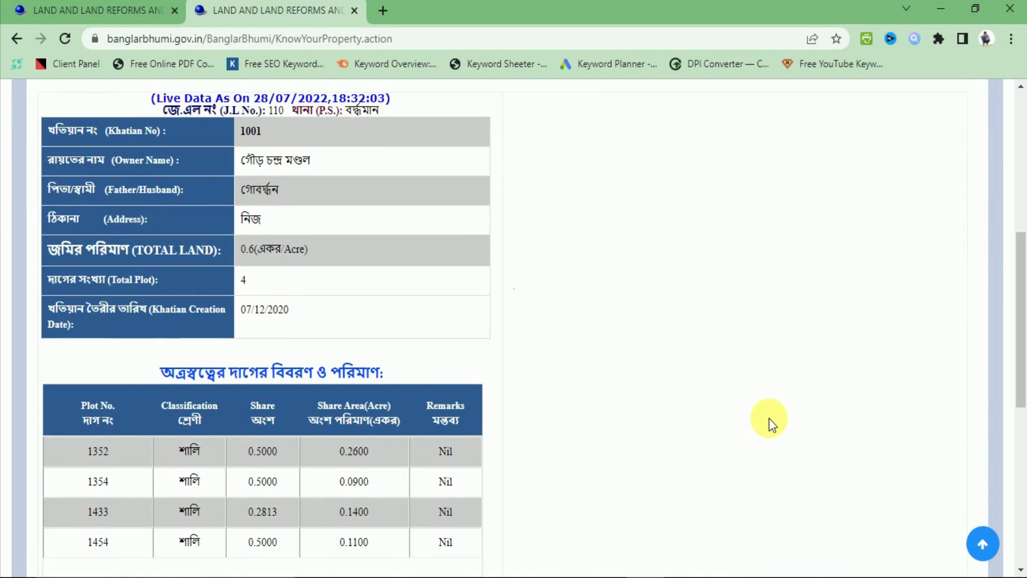
{"action": "scroll", "coordinate": [756, 412], "scroll_direction": "up", "scroll_amount": 5}
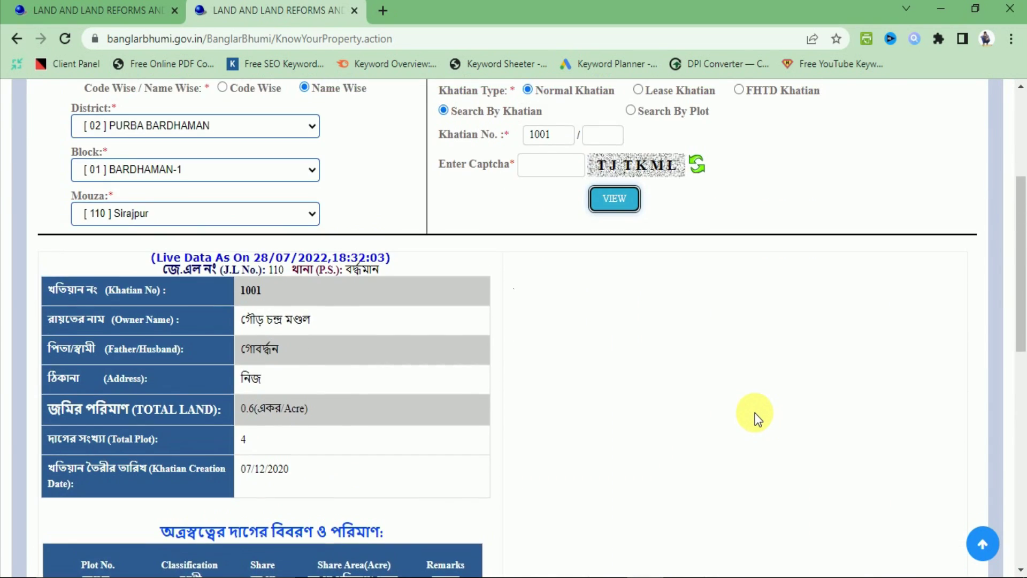
{"action": "scroll", "coordinate": [755, 413], "scroll_direction": "up", "scroll_amount": 1}
{"action": "scroll", "coordinate": [755, 412], "scroll_direction": "down", "scroll_amount": 1}
{"action": "scroll", "coordinate": [756, 412], "scroll_direction": "up", "scroll_amount": 1}
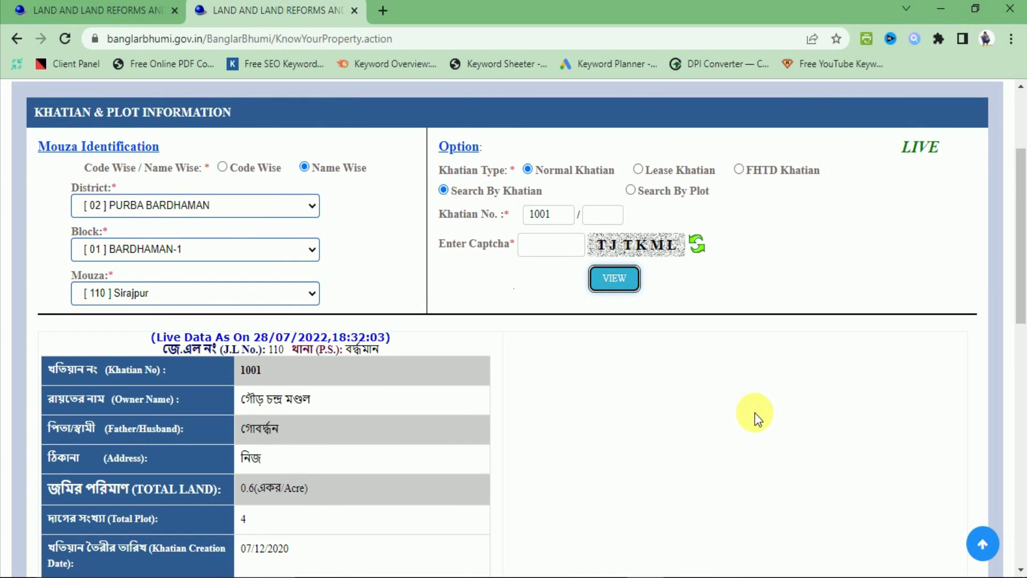
{"action": "left_click", "coordinate": [238, 321]}
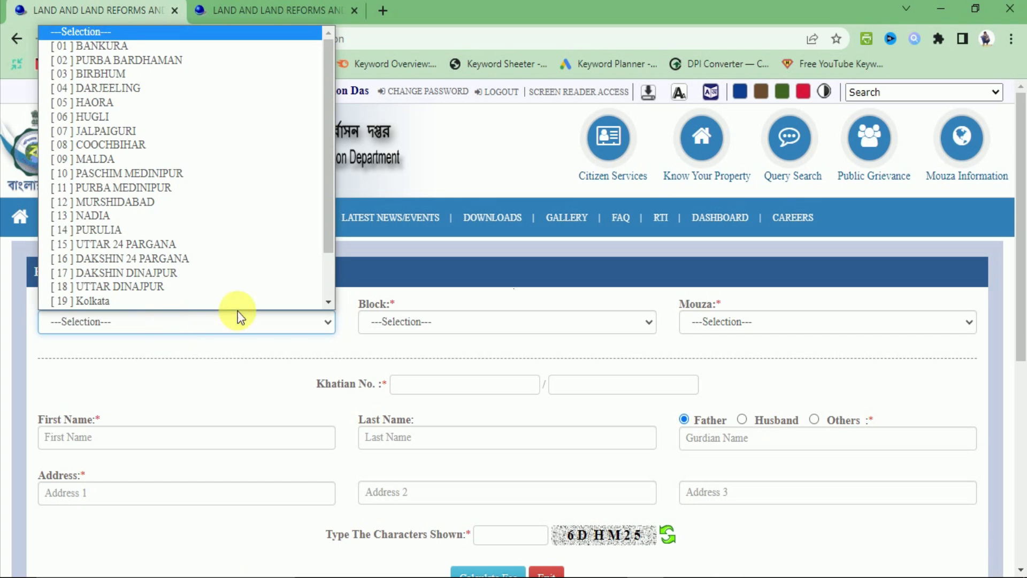
Set district PURBA BARDHAMAN, block BARDHAMAN-1 and mouza Sirajpur on the ROR request
{"action": "left_click", "coordinate": [161, 61]}
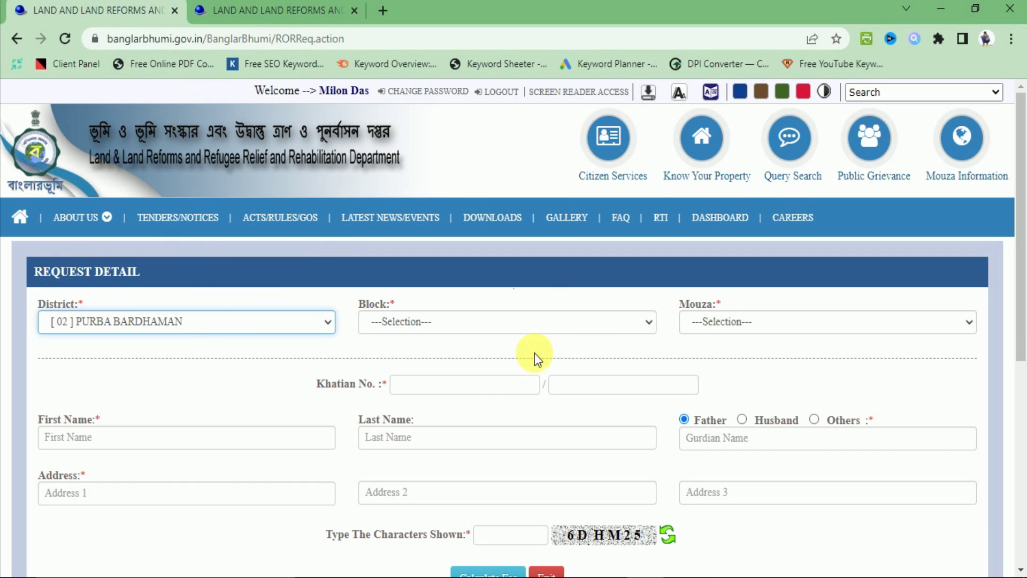
{"action": "left_click", "coordinate": [423, 327]}
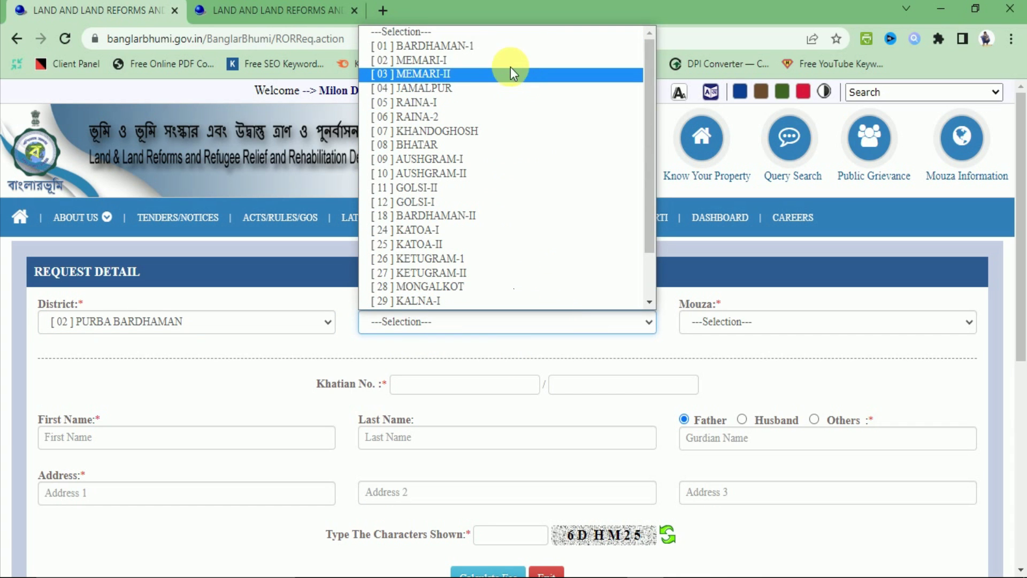
{"action": "left_click", "coordinate": [508, 47]}
{"action": "left_click", "coordinate": [795, 322]}
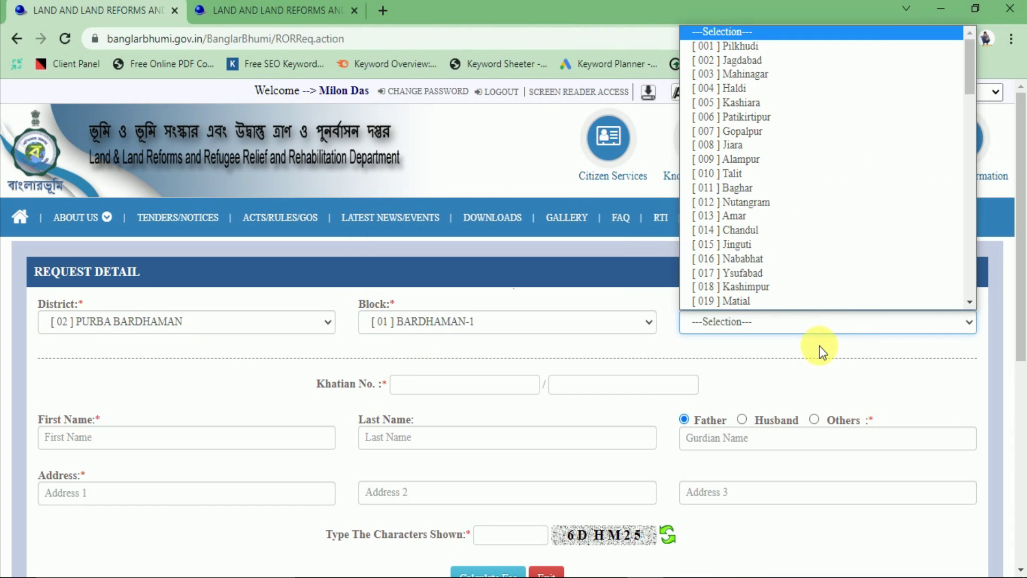
{"action": "scroll", "coordinate": [783, 241], "scroll_direction": "down", "scroll_amount": 20}
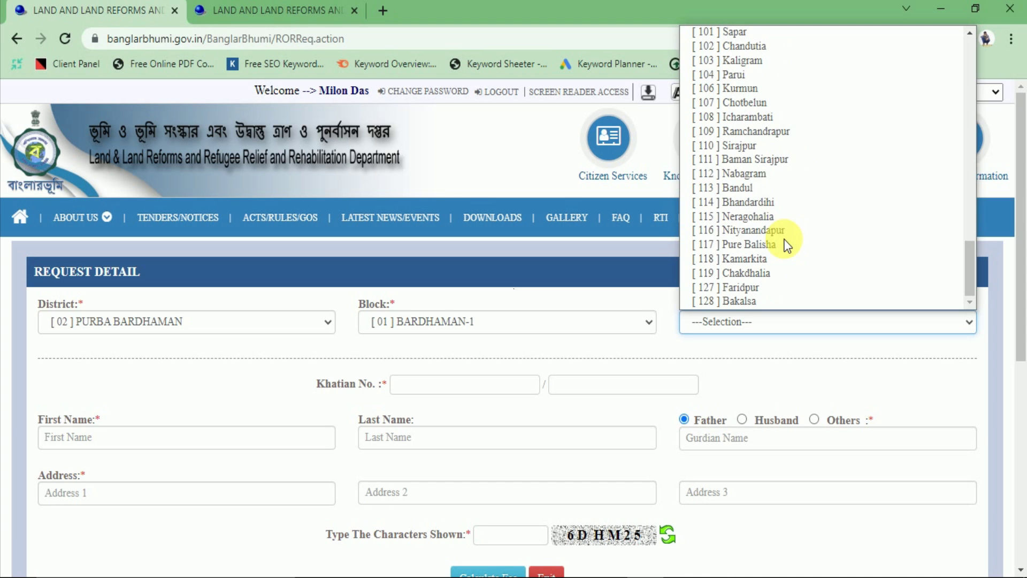
{"action": "scroll", "coordinate": [766, 230], "scroll_direction": "up", "scroll_amount": 4}
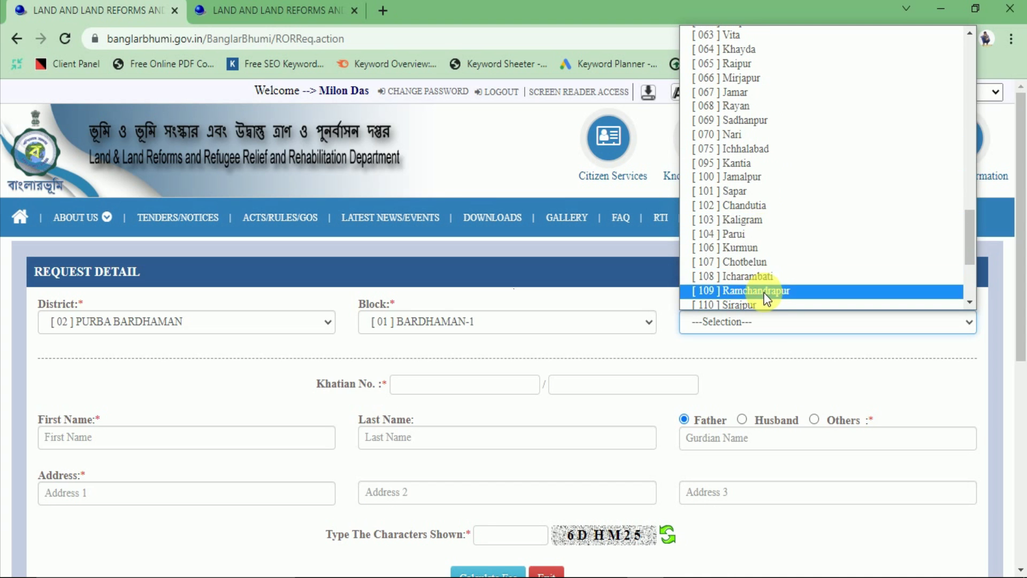
{"action": "scroll", "coordinate": [779, 206], "scroll_direction": "down", "scroll_amount": 4}
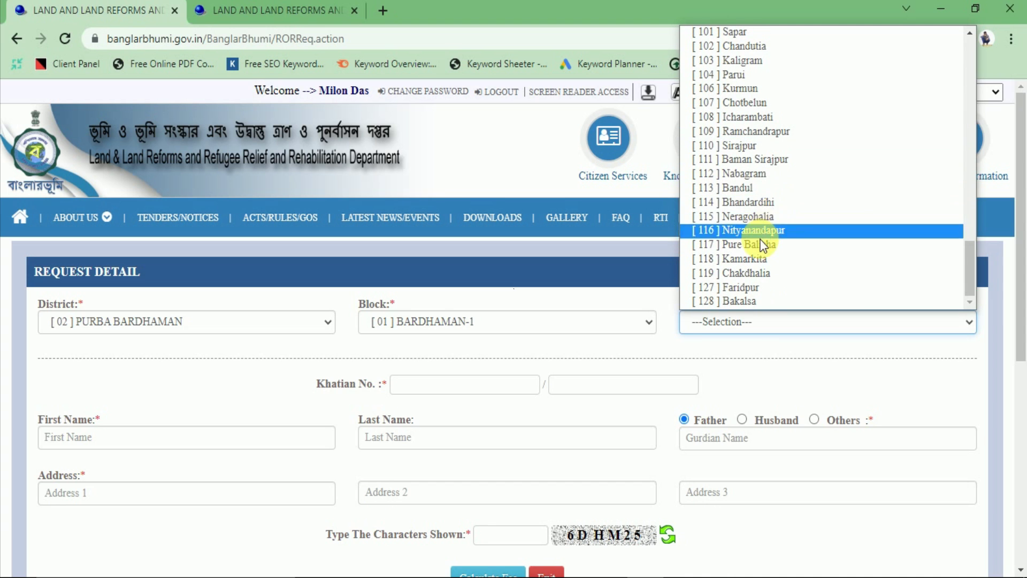
{"action": "left_click", "coordinate": [749, 145]}
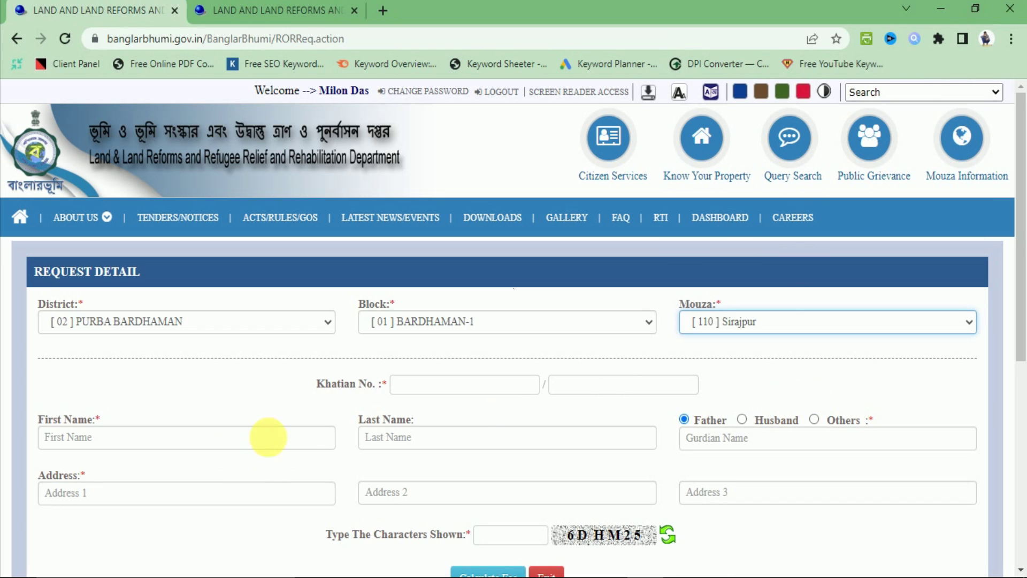
Enter khatian 1001, the owner's first name via autofill, and the captcha
{"action": "left_click", "coordinate": [431, 386]}
{"action": "type", "text": "1001"}
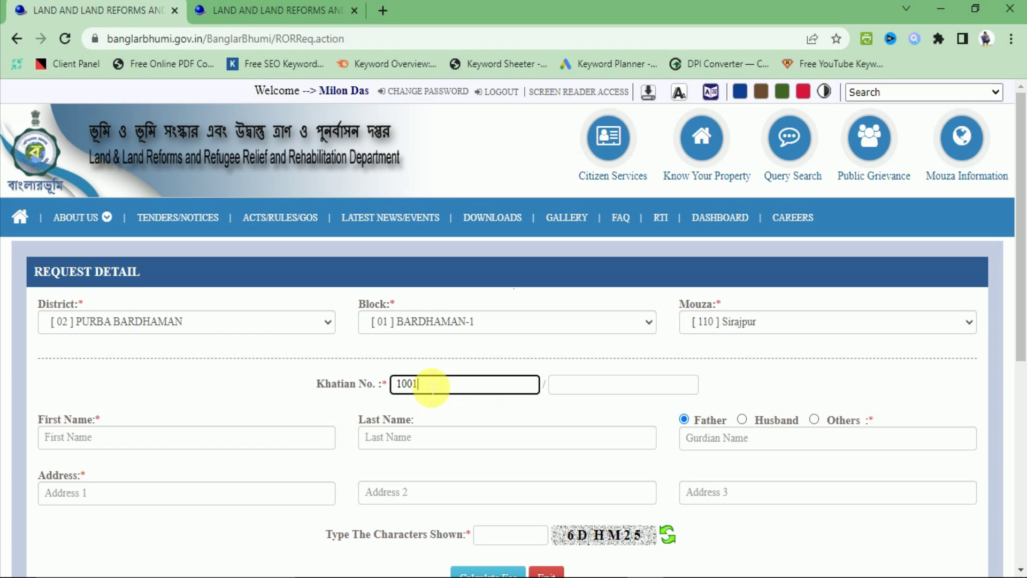
{"action": "scroll", "coordinate": [300, 401], "scroll_direction": "down", "scroll_amount": 2}
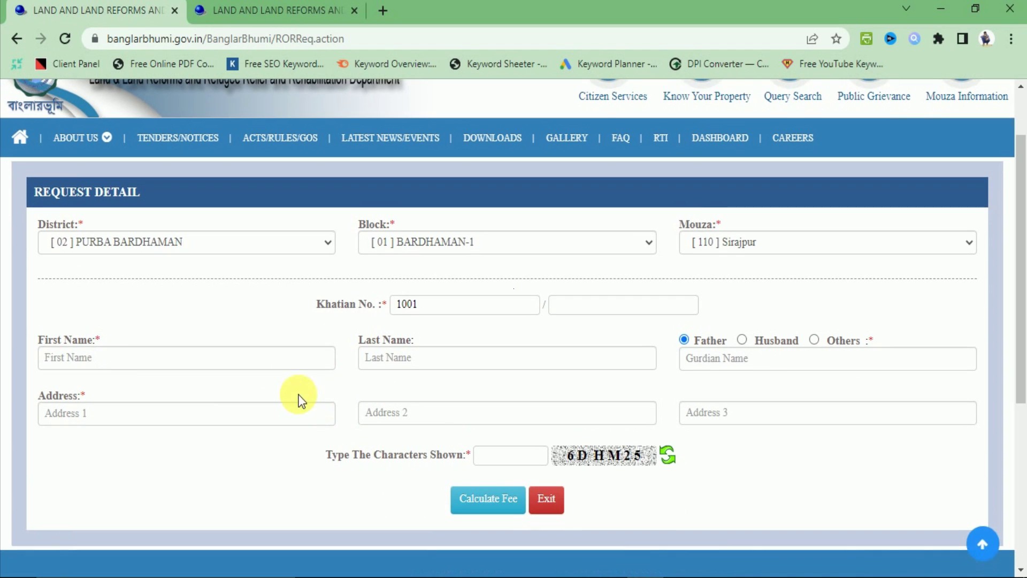
{"action": "left_click", "coordinate": [85, 357]}
{"action": "left_click", "coordinate": [236, 3]}
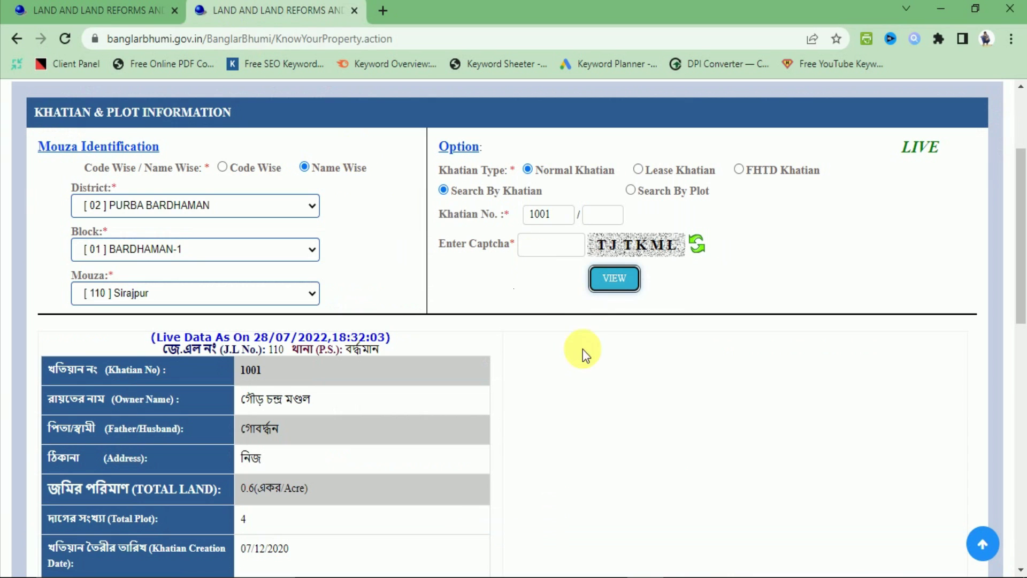
{"action": "left_click", "coordinate": [81, 8]}
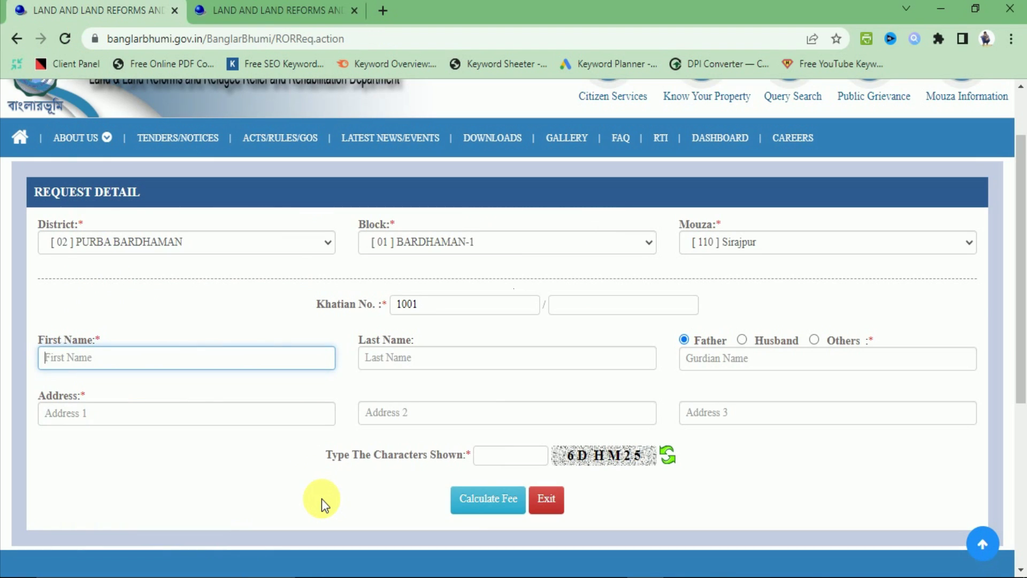
{"action": "type", "text": "GOUR"}
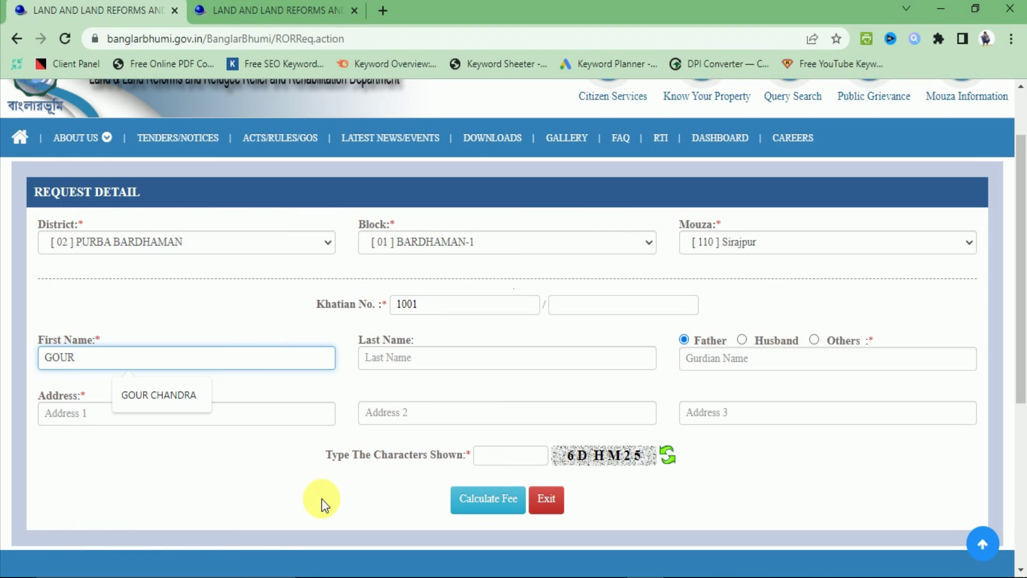
{"action": "left_click", "coordinate": [155, 396]}
{"action": "left_click", "coordinate": [443, 358]}
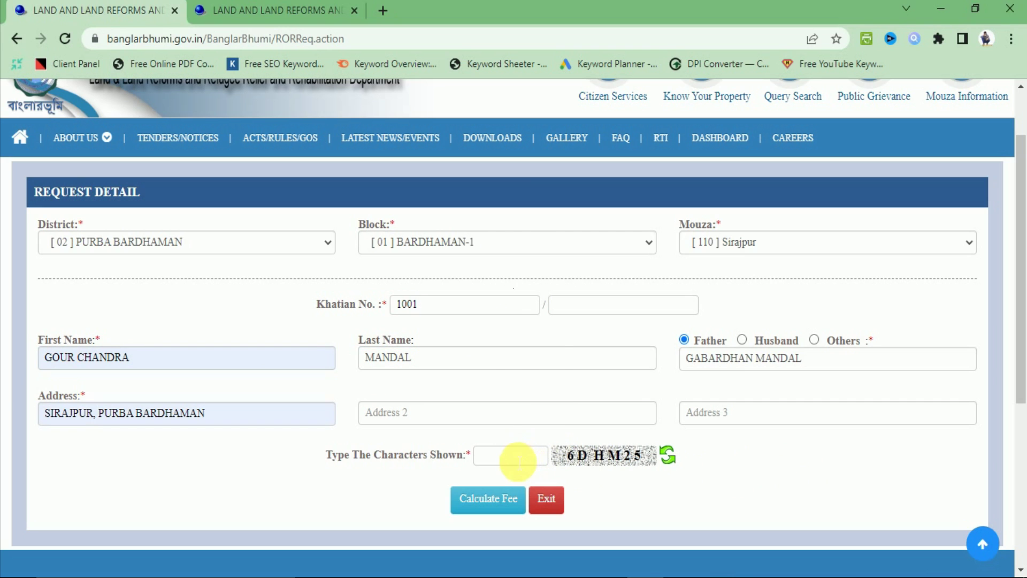
{"action": "left_click", "coordinate": [518, 458]}
{"action": "type", "text": "6DHM"}
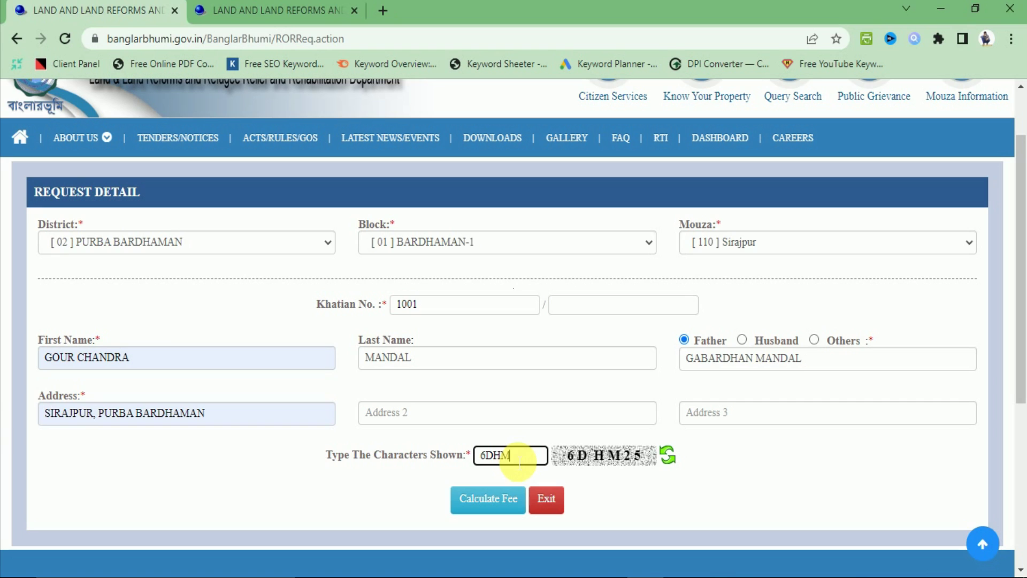
{"action": "type", "text": "25"}
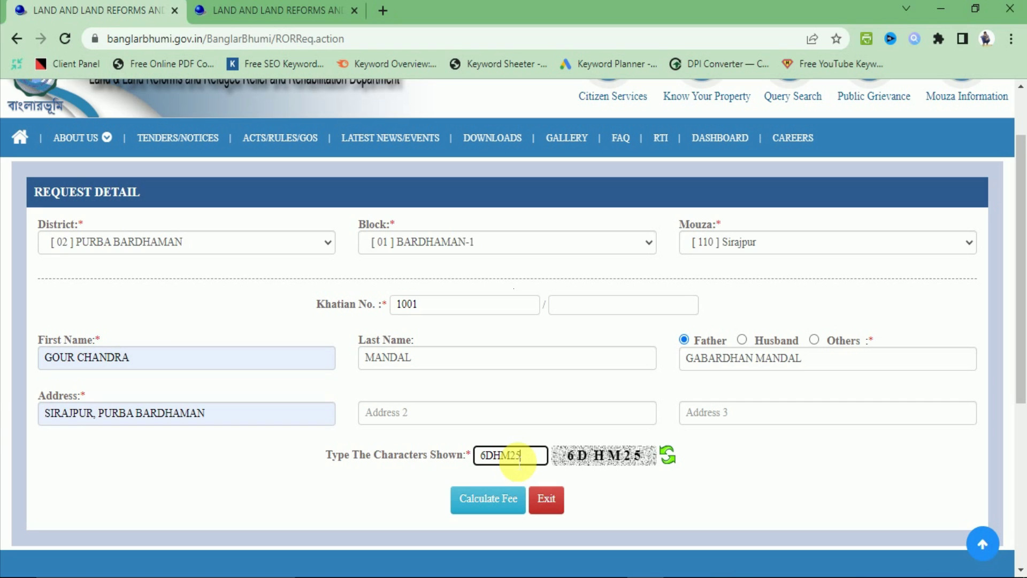
Calculate the ROR fee, verify the process fee of 20, and continue with SBI Epay
{"action": "left_click", "coordinate": [487, 511]}
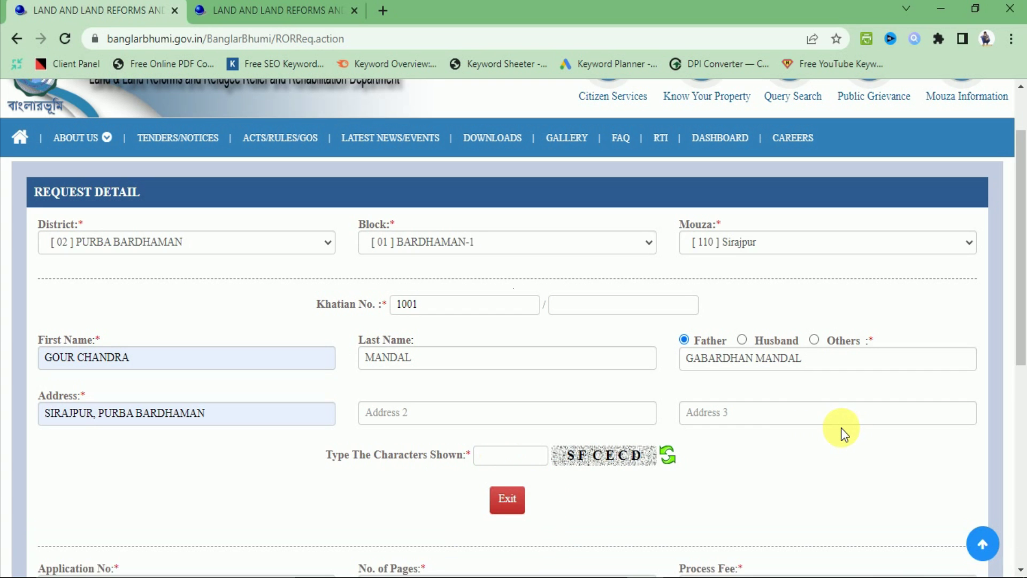
{"action": "scroll", "coordinate": [841, 428], "scroll_direction": "down", "scroll_amount": 4}
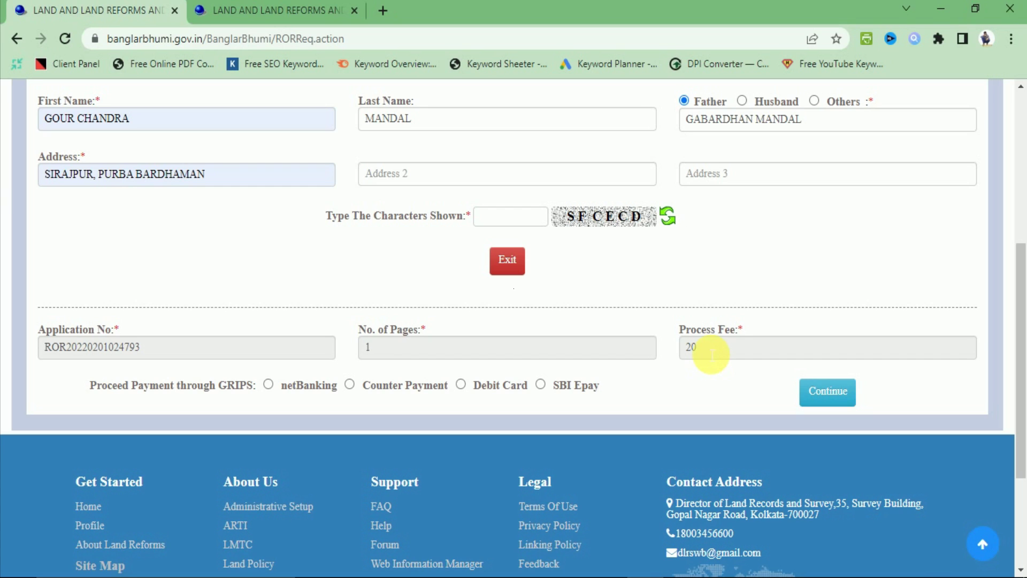
{"action": "double_click", "coordinate": [692, 348]}
{"action": "left_click", "coordinate": [684, 377]}
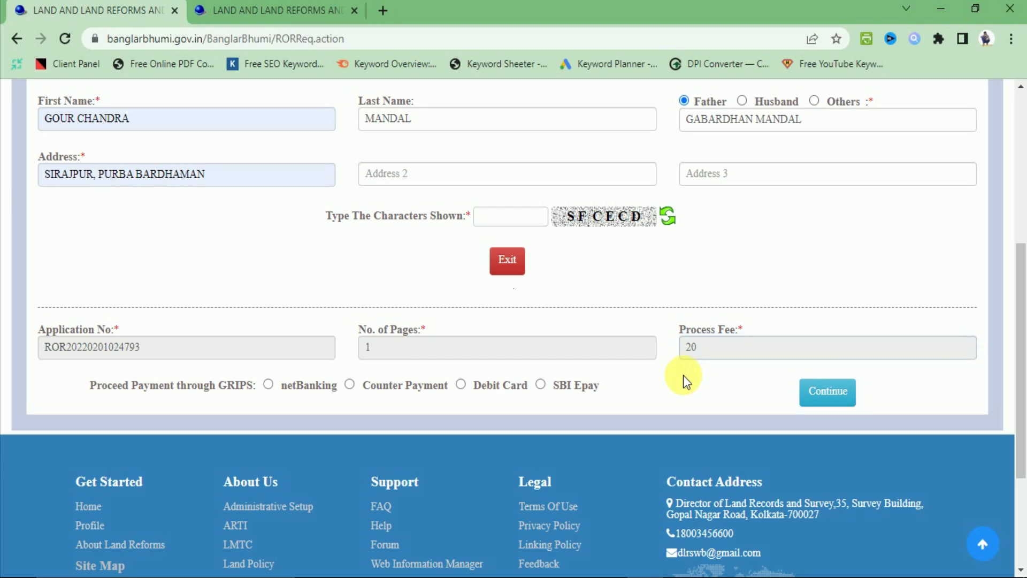
{"action": "double_click", "coordinate": [703, 348]}
{"action": "left_click", "coordinate": [682, 384]}
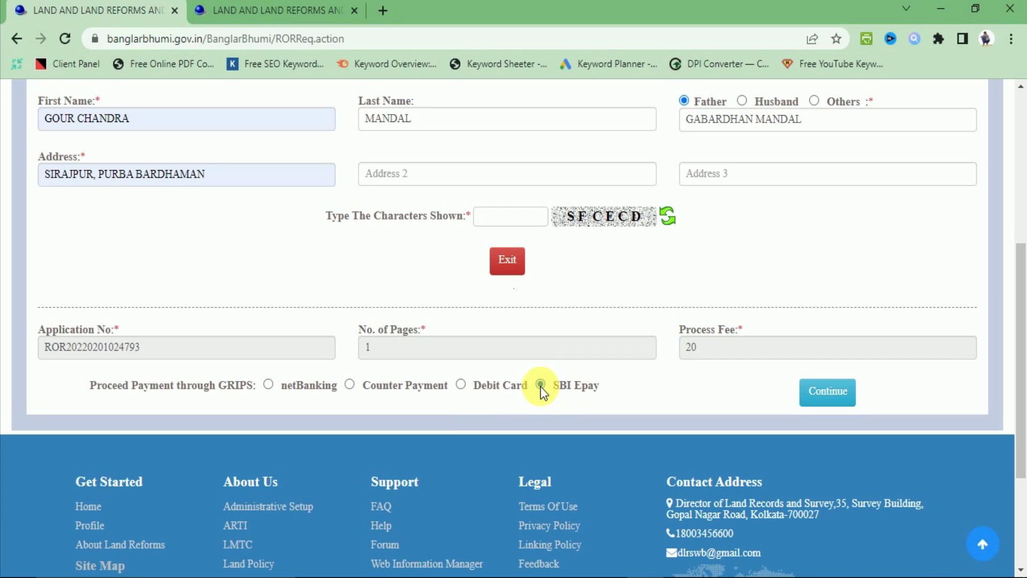
{"action": "left_click", "coordinate": [832, 396]}
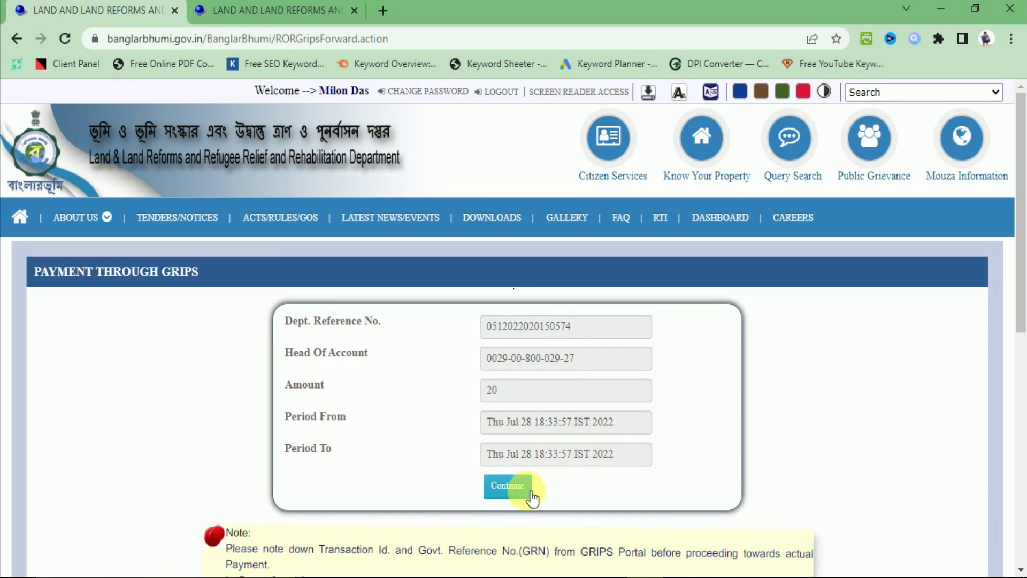
Confirm the 20 fee payment details and proceed with SBI EPay as the bank
{"action": "left_click", "coordinate": [511, 487]}
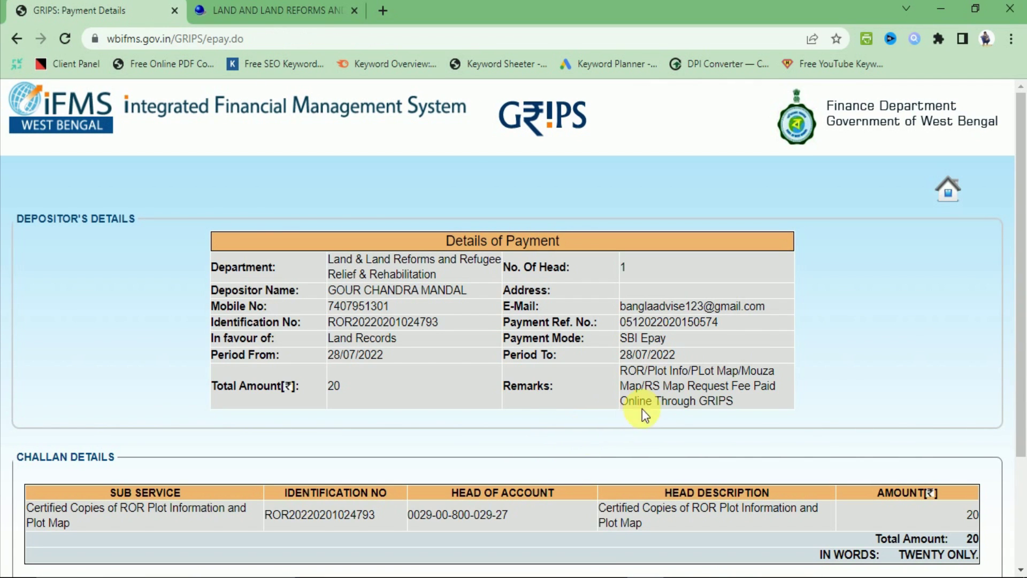
{"action": "scroll", "coordinate": [642, 408], "scroll_direction": "down", "scroll_amount": 3}
{"action": "left_click", "coordinate": [467, 468]}
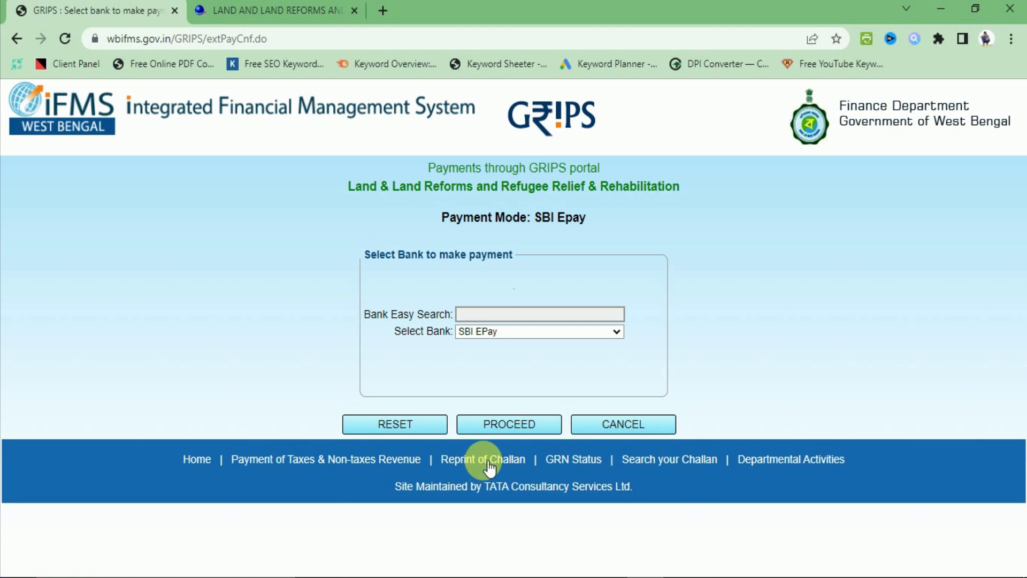
{"action": "left_click", "coordinate": [480, 332]}
{"action": "left_click", "coordinate": [506, 357]}
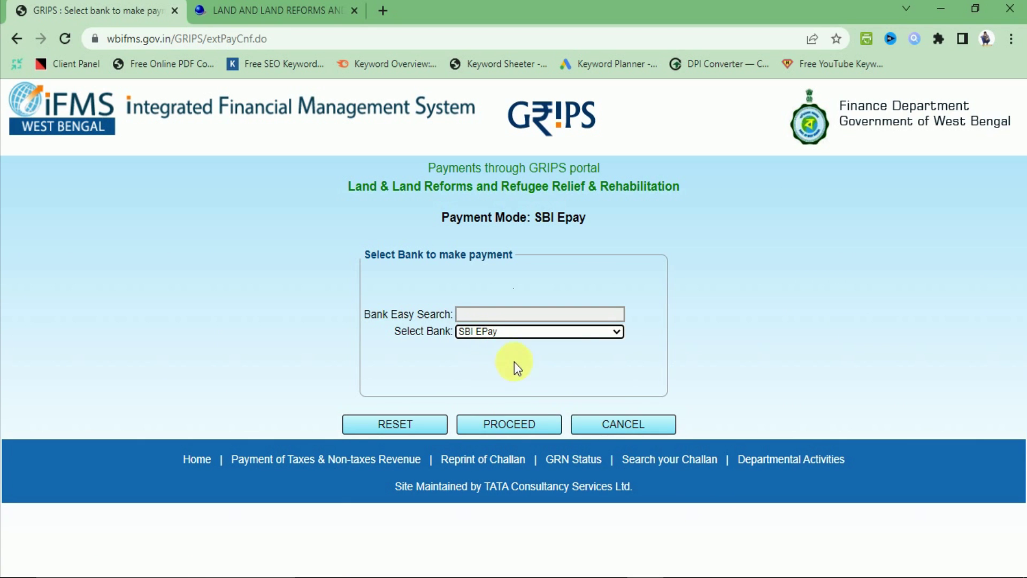
{"action": "left_click", "coordinate": [506, 425]}
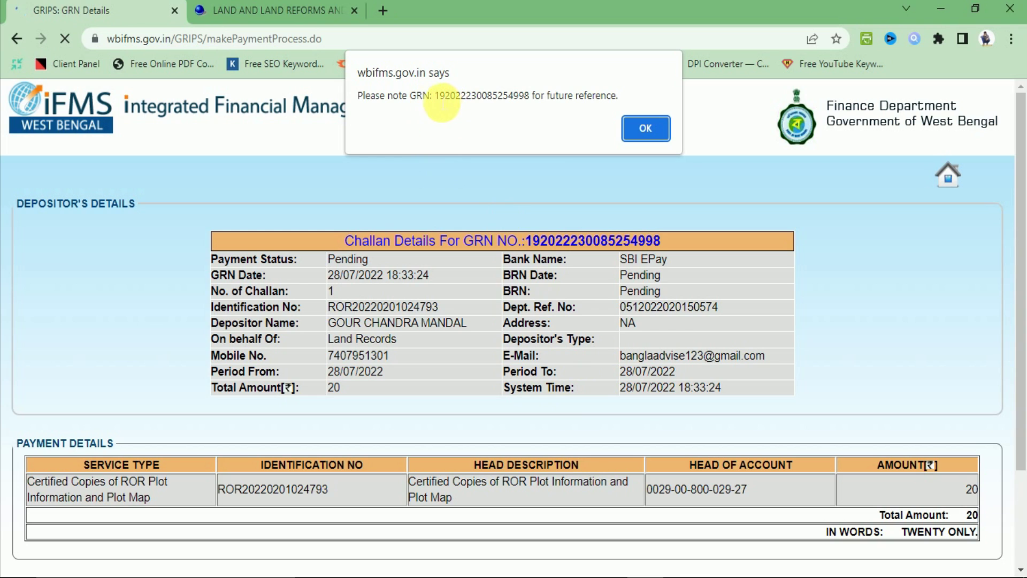
Copy the issued GRN number from the alert, then dismiss it with OK
{"action": "left_click_drag", "start_coordinate": [435, 101], "coordinate": [534, 105]}
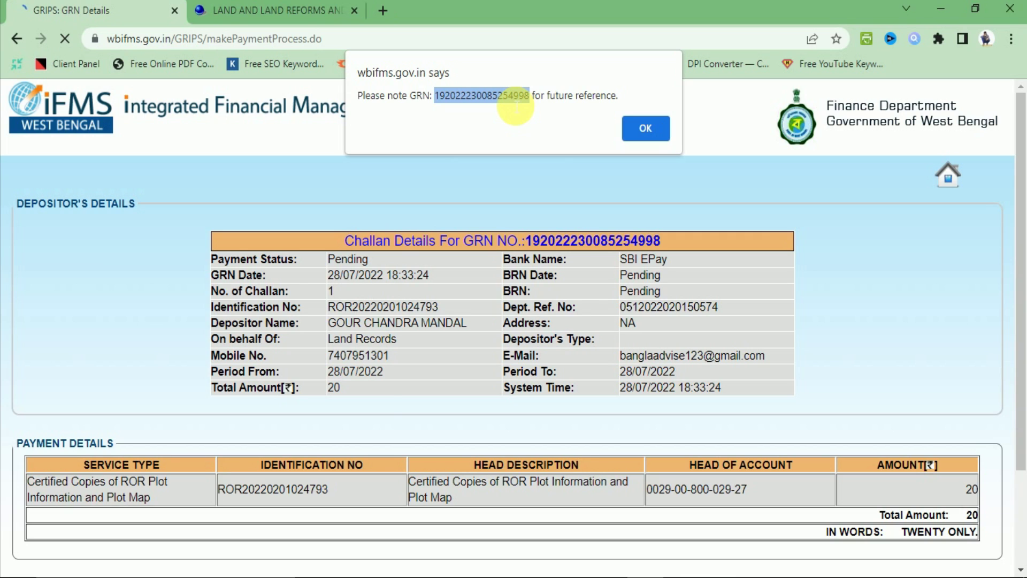
{"action": "left_click", "coordinate": [379, 403]}
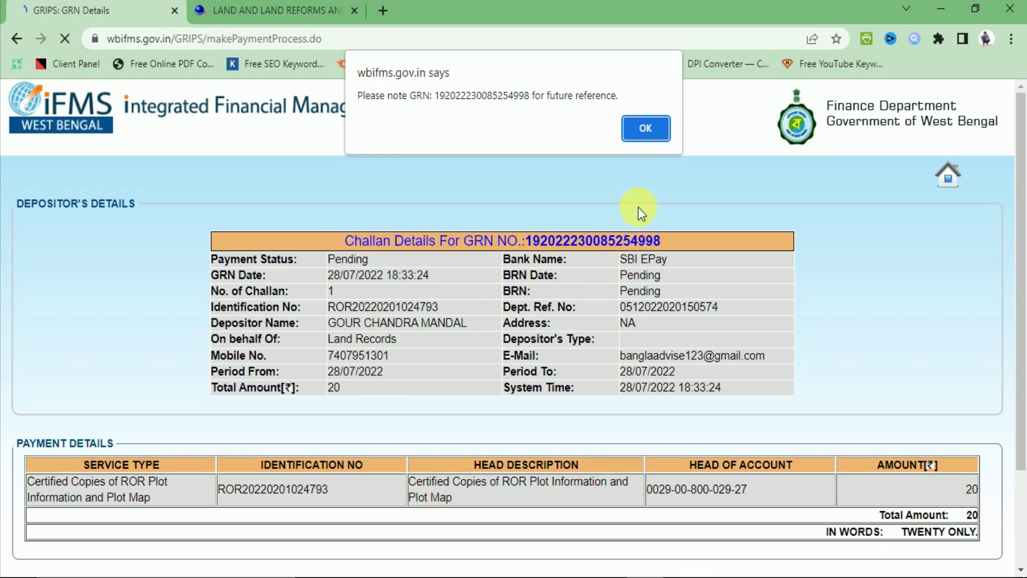
{"action": "left_click", "coordinate": [645, 130]}
{"action": "scroll", "coordinate": [705, 288], "scroll_direction": "down", "scroll_amount": 3}
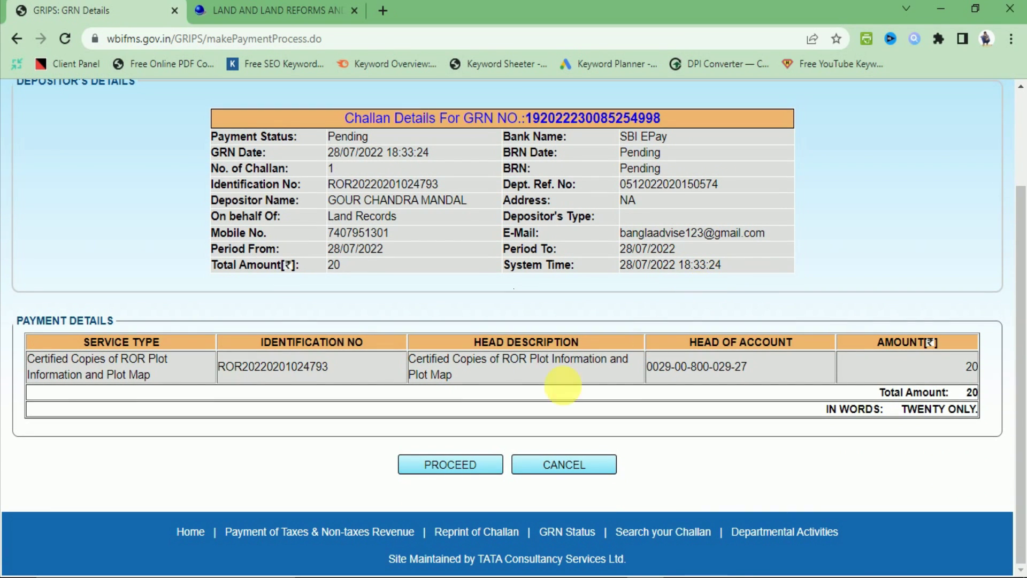
Proceed, enter the challan captcha and confirm to reach SBIePay for 20.00
{"action": "left_click", "coordinate": [443, 470]}
{"action": "left_click", "coordinate": [557, 436]}
{"action": "type", "text": "ATD"}
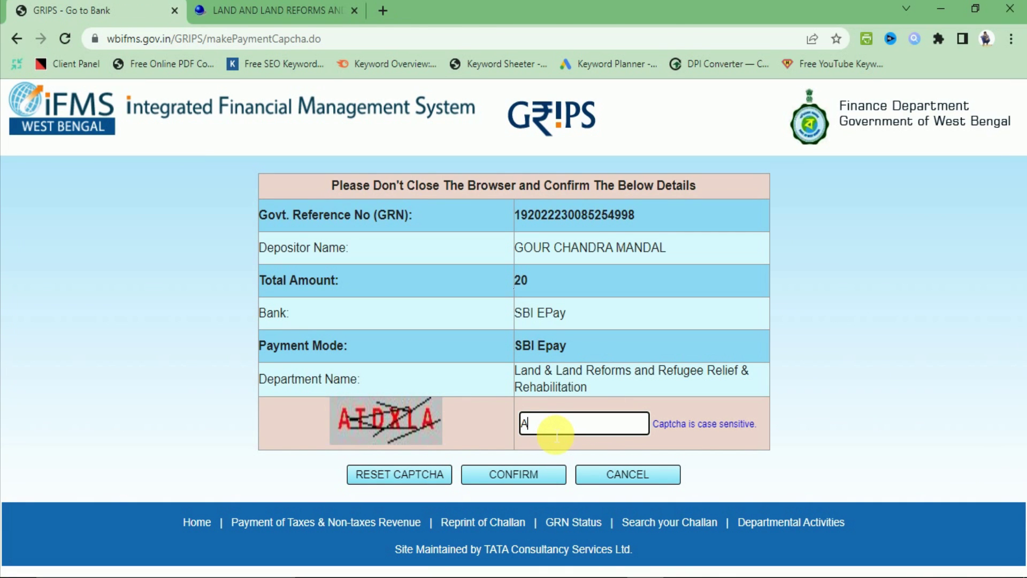
{"action": "type", "text": "XLA"}
{"action": "left_click", "coordinate": [488, 476]}
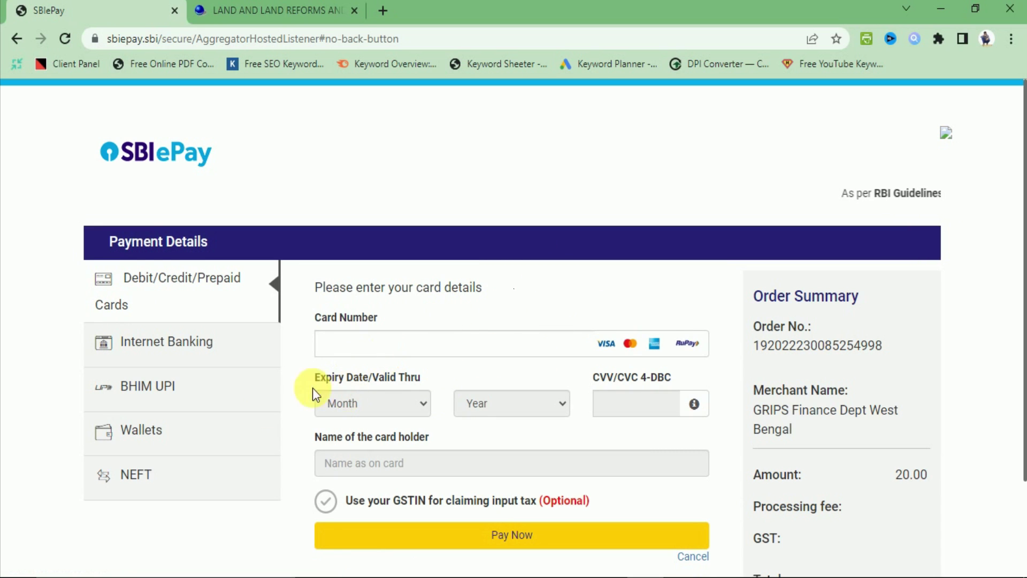
Review the SBIePay payment tabs, then pay the ₹20 fee by BHIM UPI, entering the UPI ID
{"action": "left_click", "coordinate": [145, 387]}
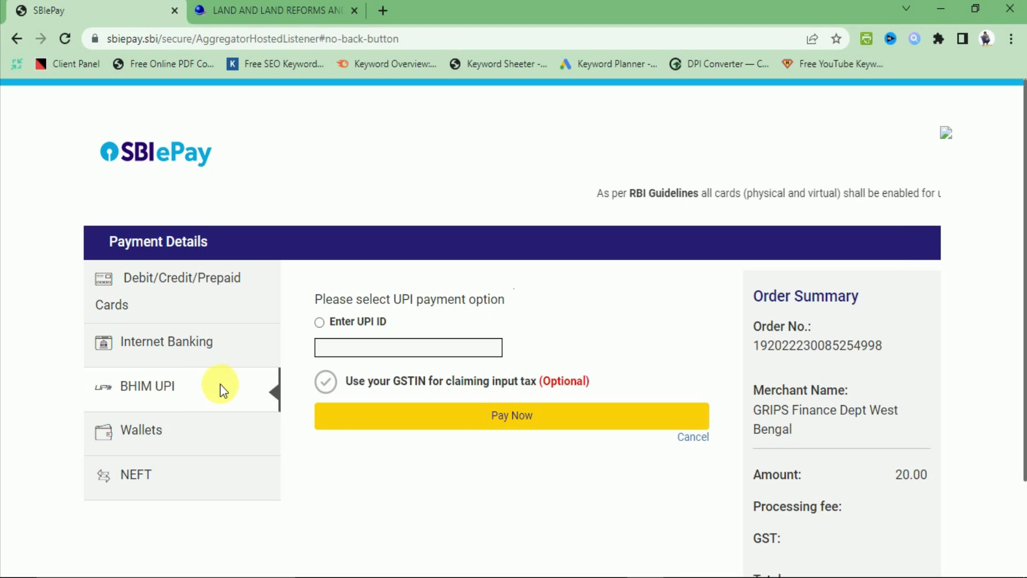
{"action": "left_click", "coordinate": [185, 343]}
{"action": "left_click", "coordinate": [188, 277]}
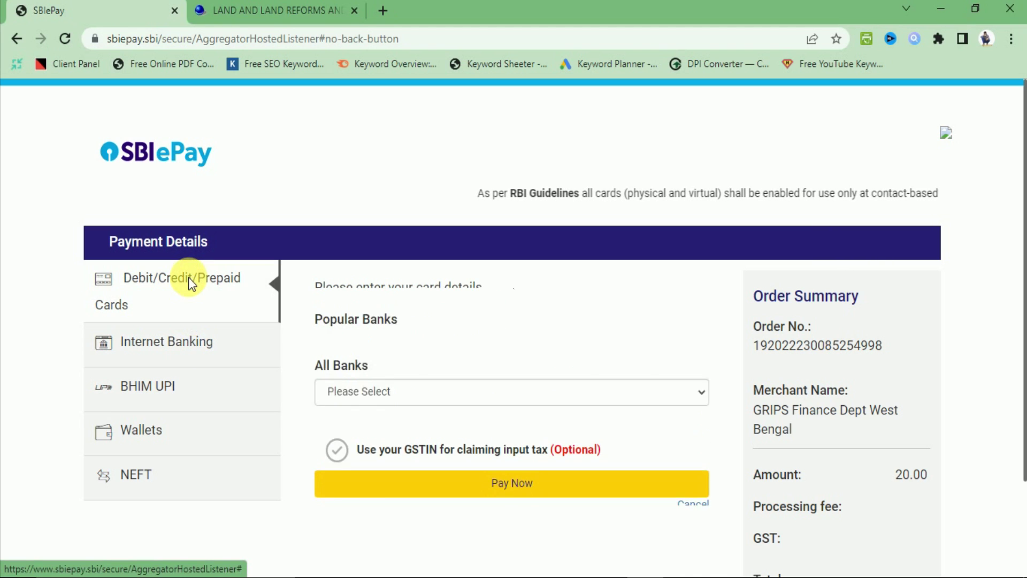
{"action": "left_click", "coordinate": [198, 447]}
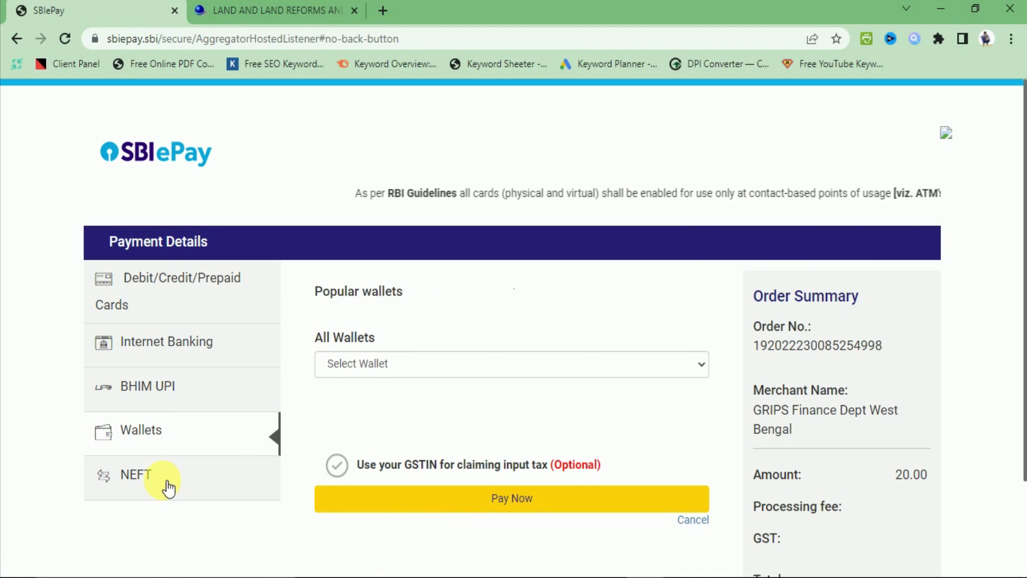
{"action": "left_click", "coordinate": [164, 387]}
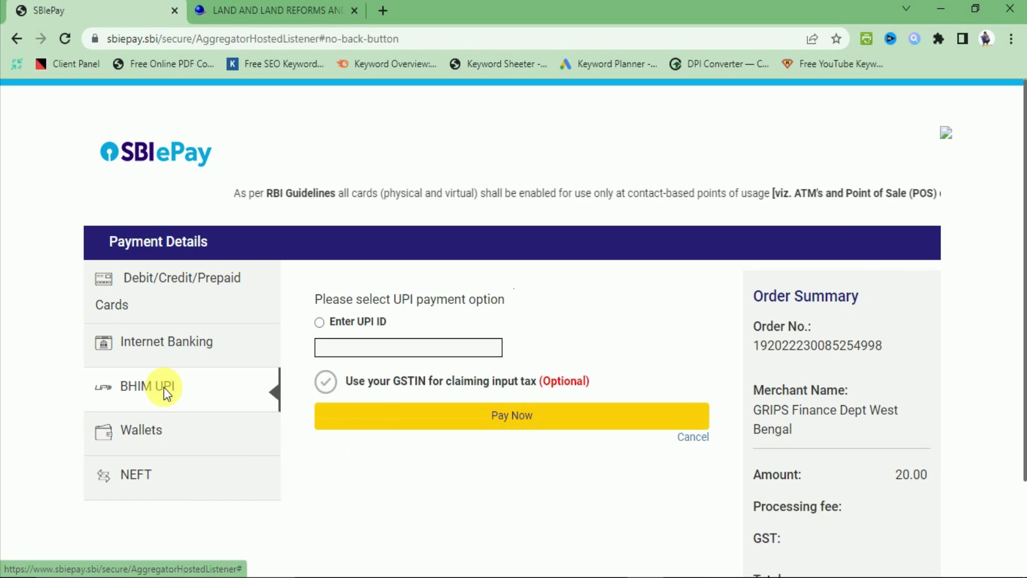
{"action": "left_click", "coordinate": [319, 322]}
{"action": "left_click", "coordinate": [344, 349]}
{"action": "type", "text": "906"}
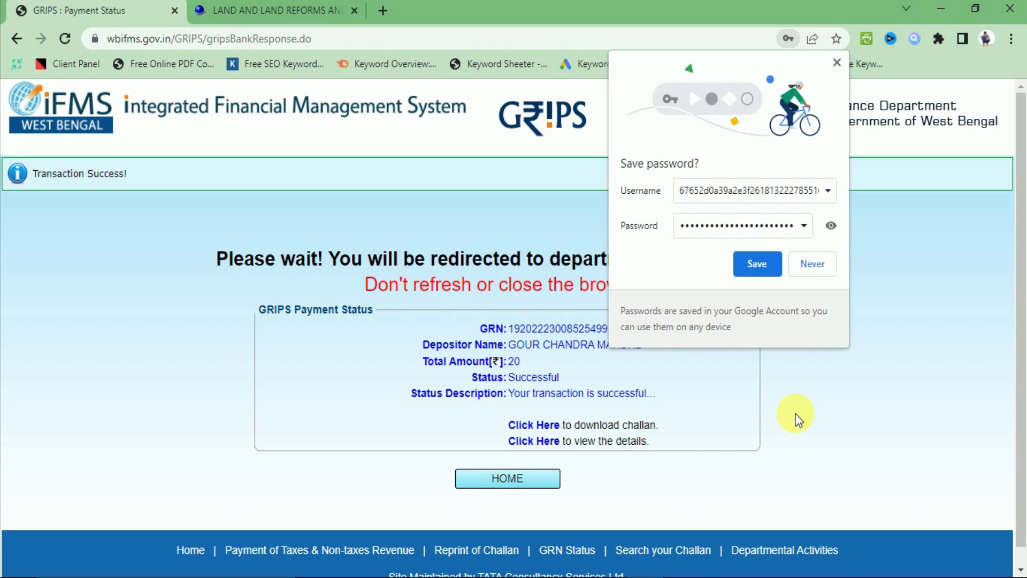
Download the eChallan PDF showing the ₹20 total, then minimize Acrobat
{"action": "left_click", "coordinate": [535, 428]}
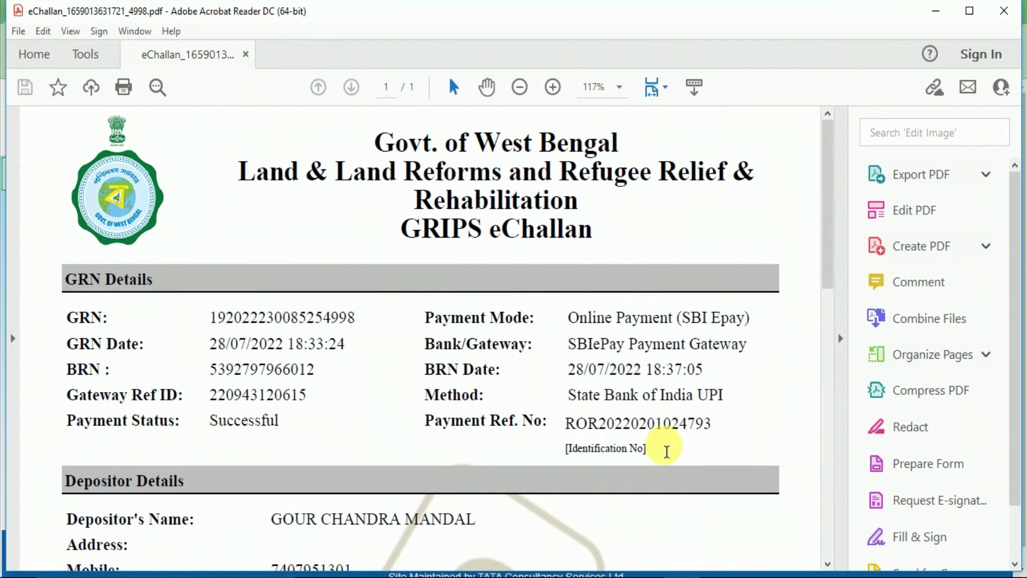
{"action": "left_click_drag", "start_coordinate": [829, 172], "coordinate": [832, 349]}
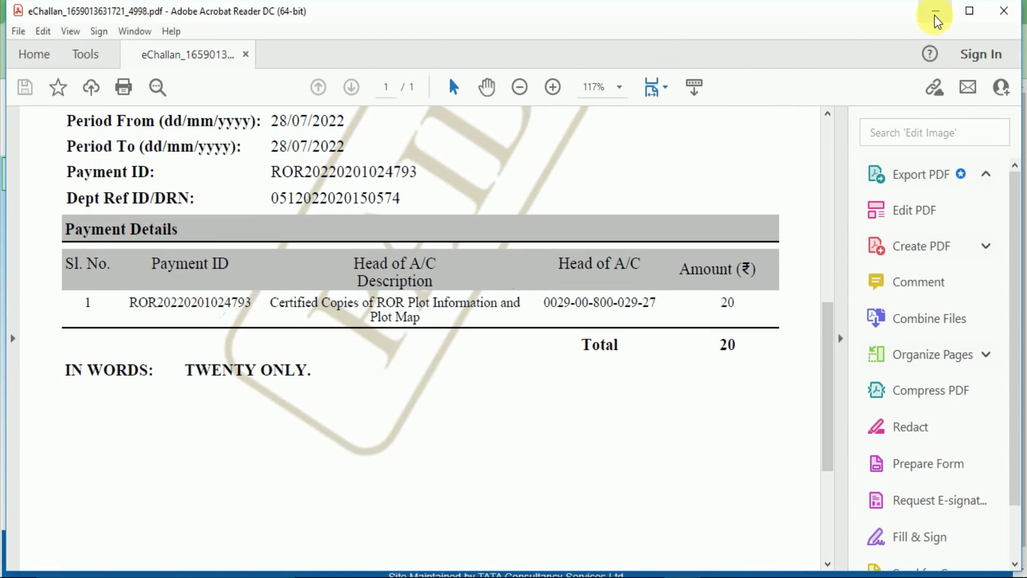
{"action": "left_click", "coordinate": [936, 11]}
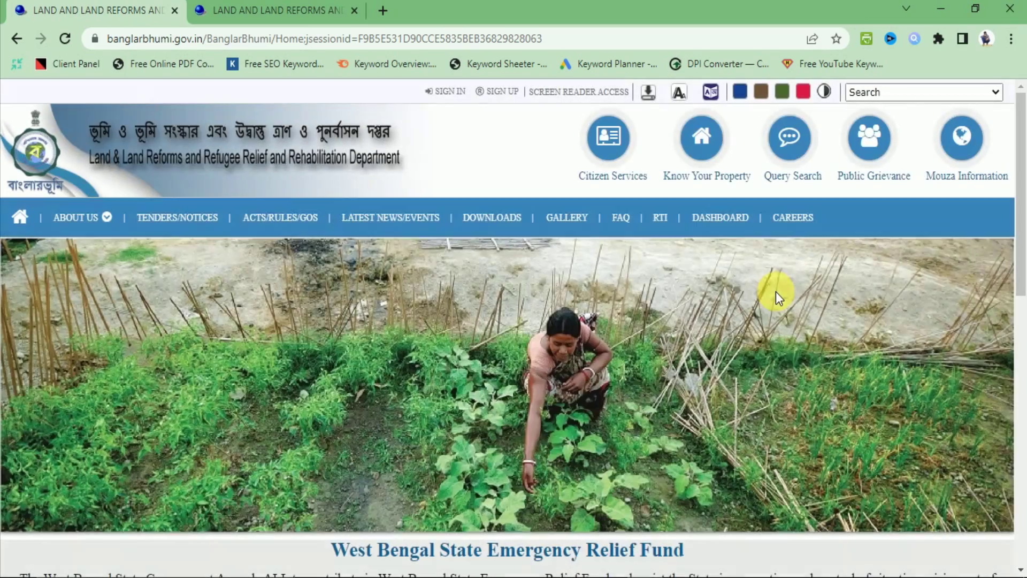
Sign in to Banglarbhumi with the pre-filled saved credentials
{"action": "scroll", "coordinate": [640, 313], "scroll_direction": "down", "scroll_amount": 4}
{"action": "scroll", "coordinate": [644, 305], "scroll_direction": "up", "scroll_amount": 4}
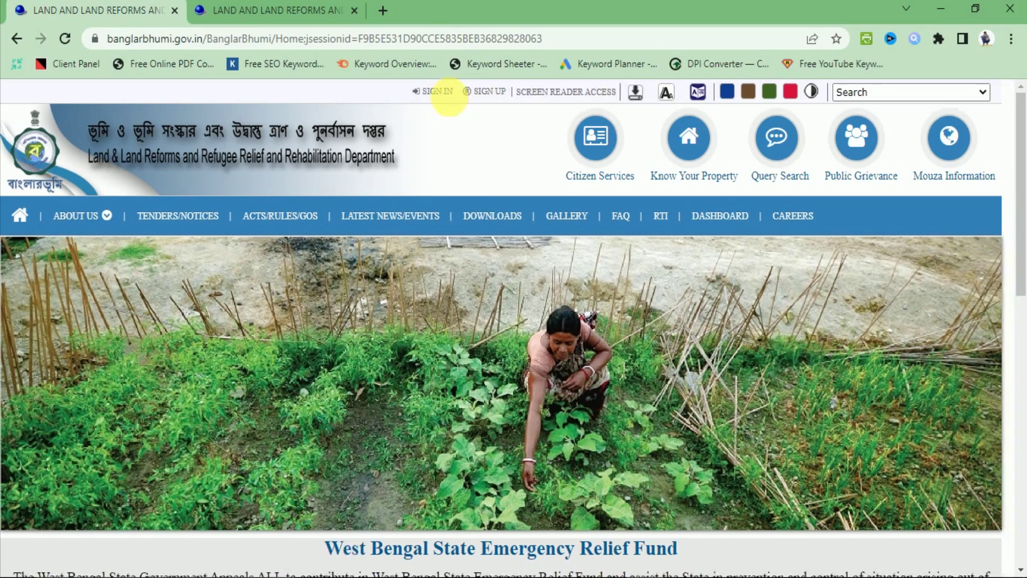
{"action": "left_click", "coordinate": [448, 92]}
{"action": "left_click", "coordinate": [529, 350]}
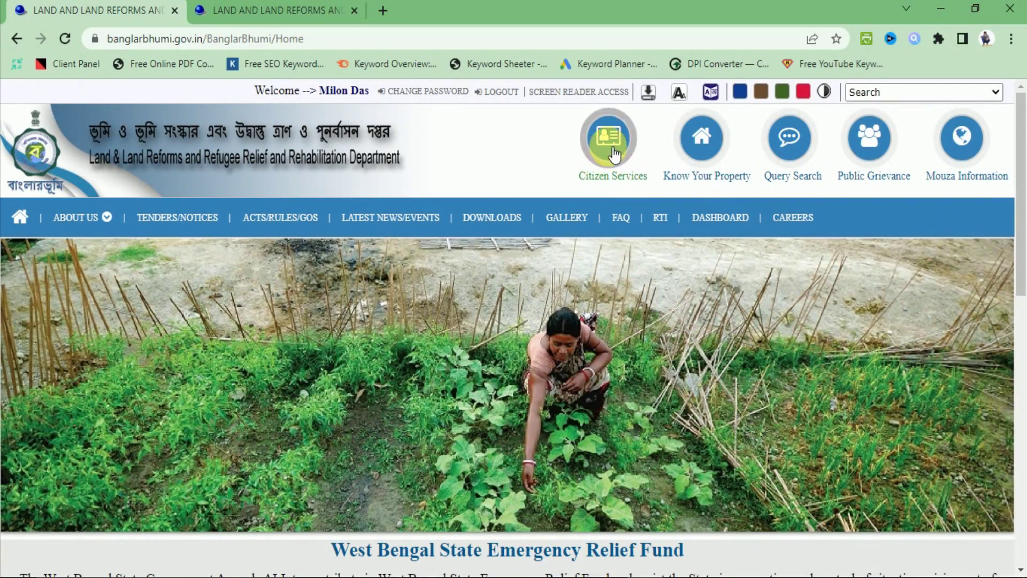
Go to Citizen Services and open the GRN Search page
{"action": "left_click", "coordinate": [609, 144]}
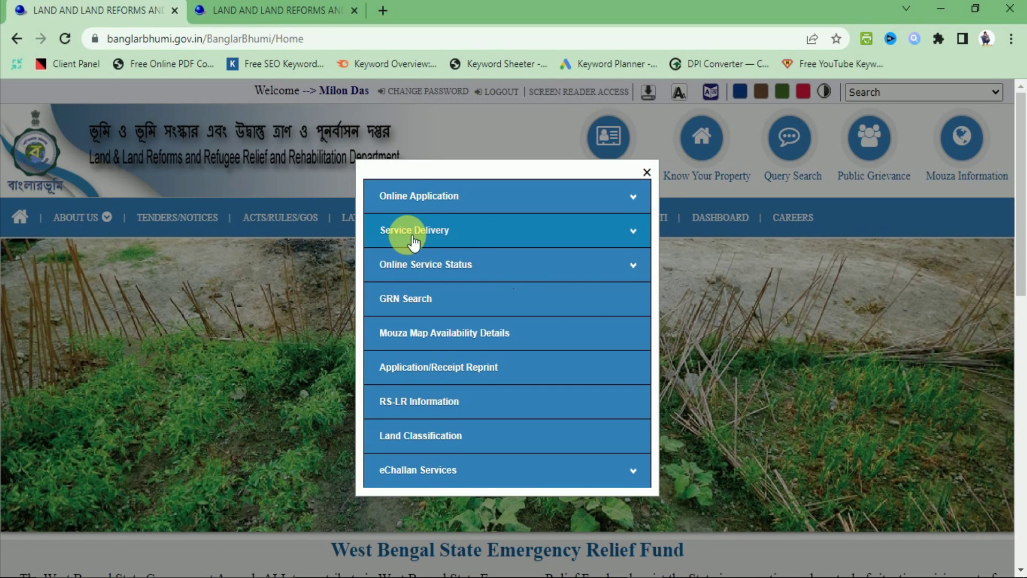
{"action": "left_click", "coordinate": [439, 231]}
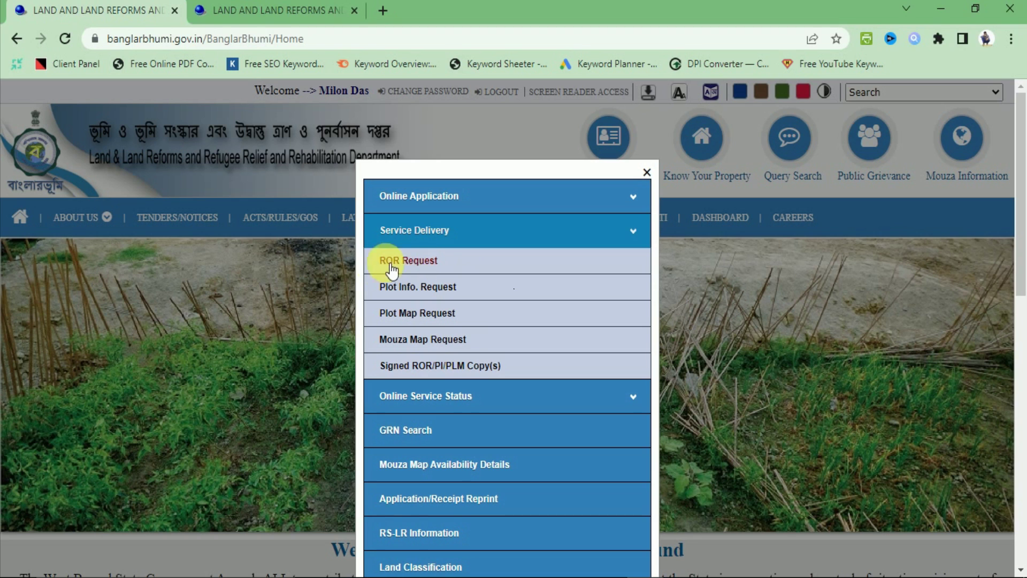
{"action": "left_click", "coordinate": [418, 230]}
{"action": "left_click", "coordinate": [419, 303]}
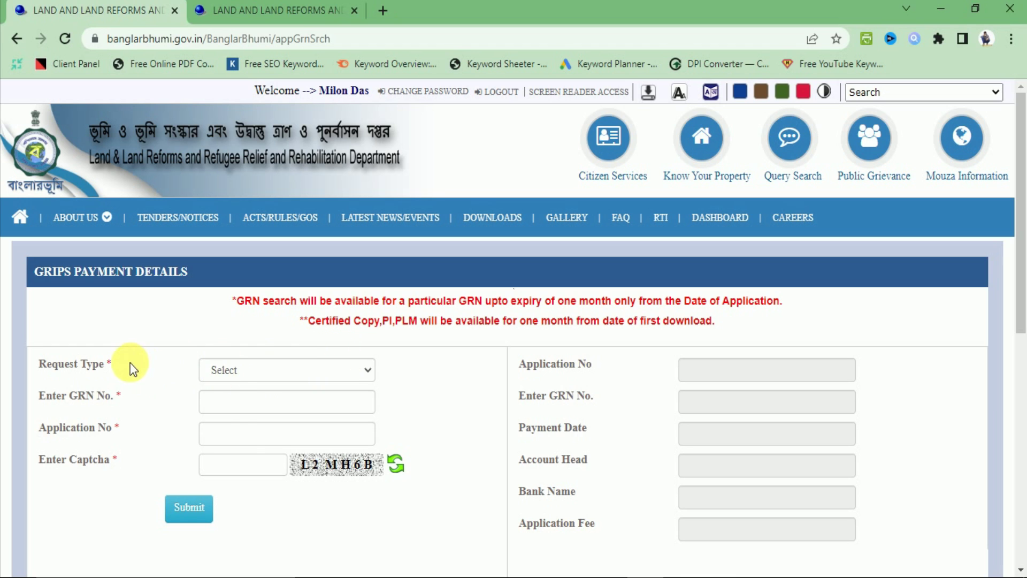
Choose ROR/PI/MAP as the Request Type in the GRIPS Payment Details form
{"action": "left_click", "coordinate": [230, 370]}
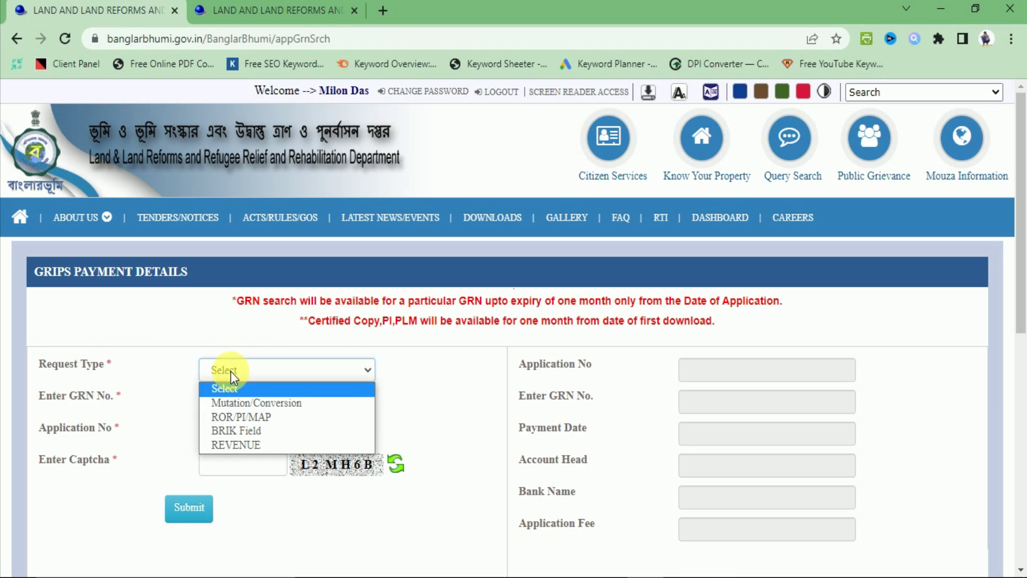
{"action": "left_click", "coordinate": [255, 420]}
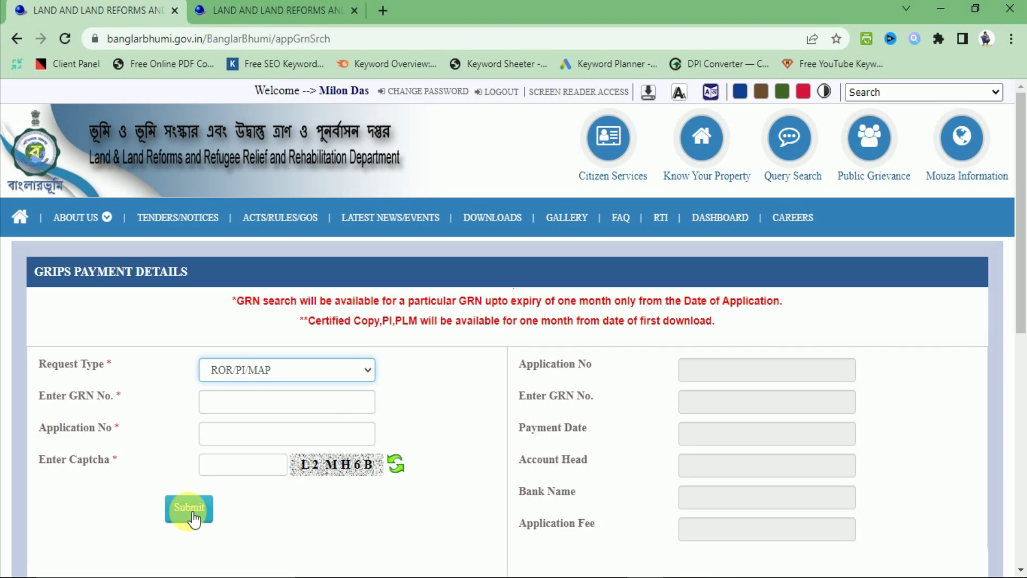
{"action": "scroll", "coordinate": [591, 443], "scroll_direction": "down", "scroll_amount": 3}
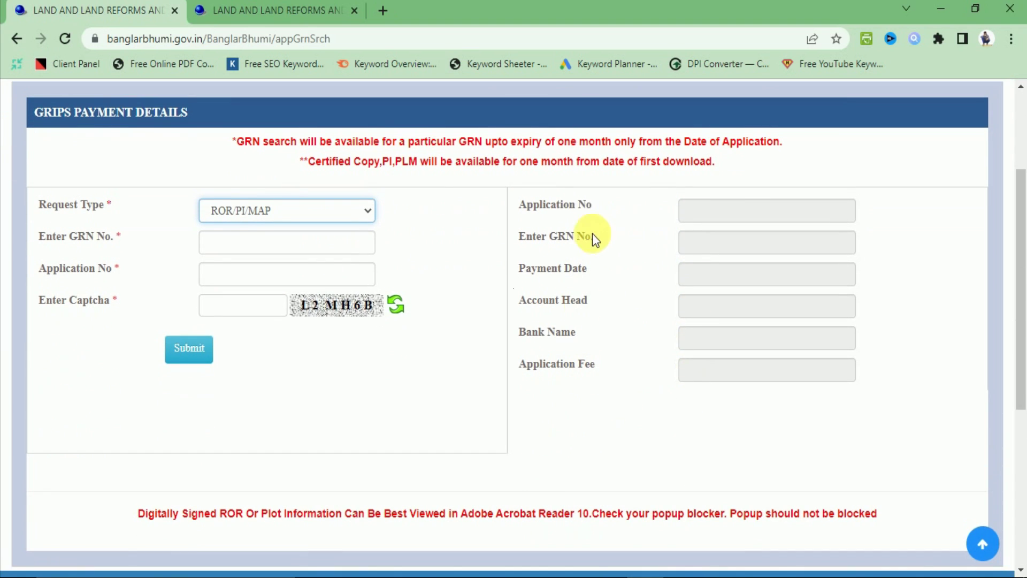